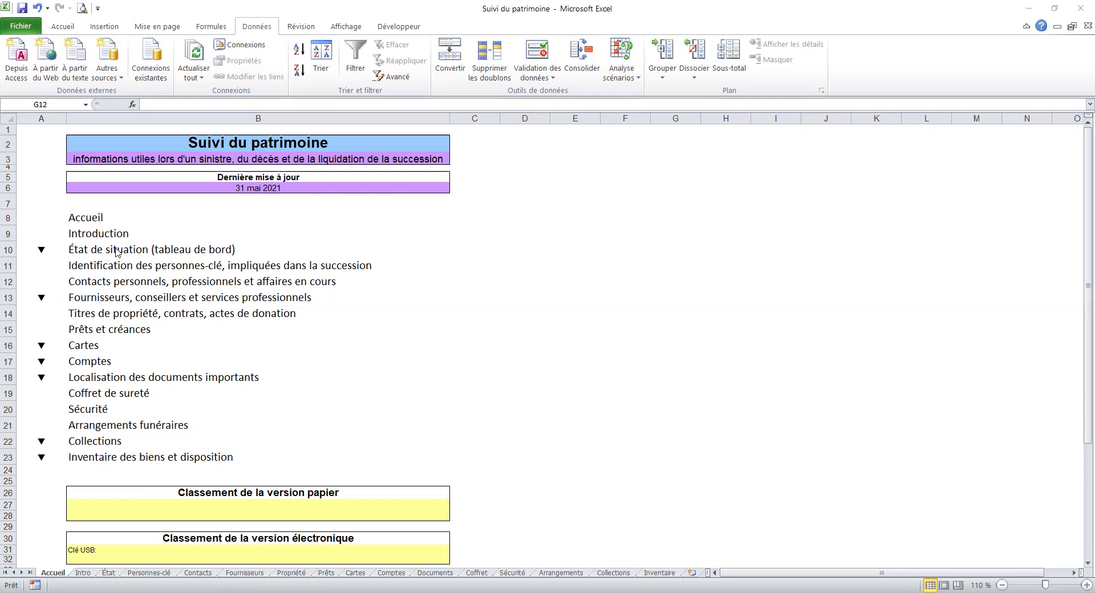
# Open the État sheet and examine its column headings and the list of documents with their steps
pyautogui.click(108, 573)
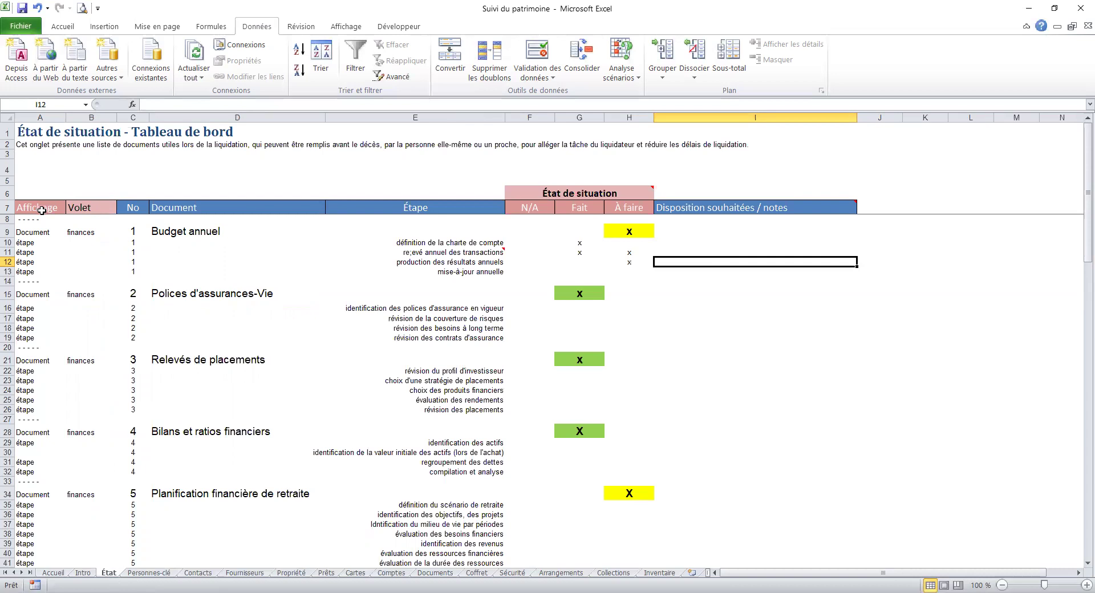
pyautogui.moveTo(832, 211)
pyautogui.moveTo(774, 212)
pyautogui.click(192, 208)
pyautogui.click(416, 209)
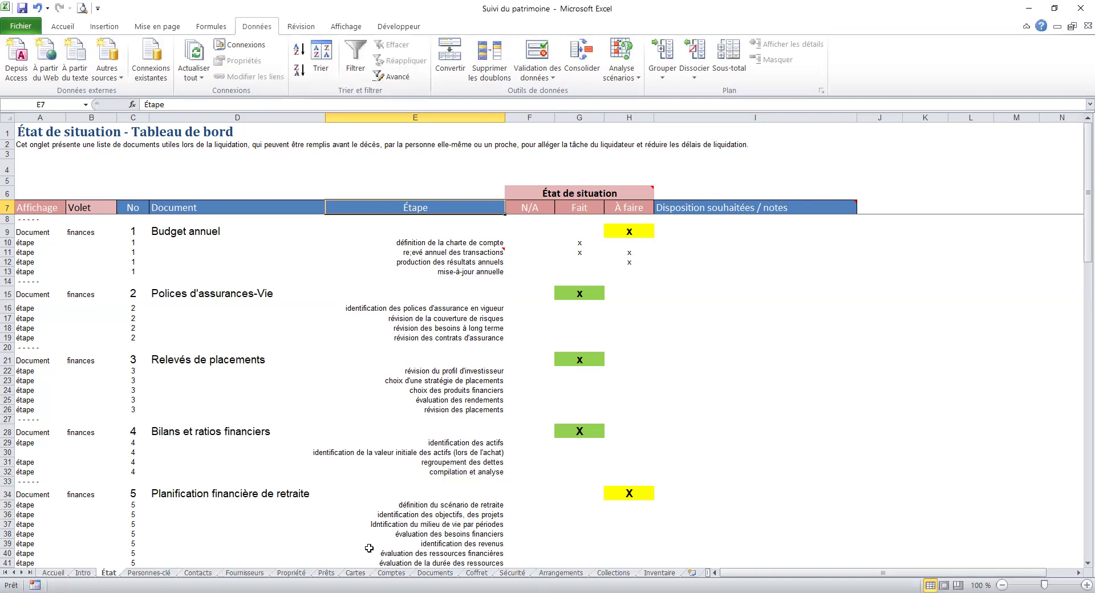
pyautogui.scroll(-10, 463, 416)
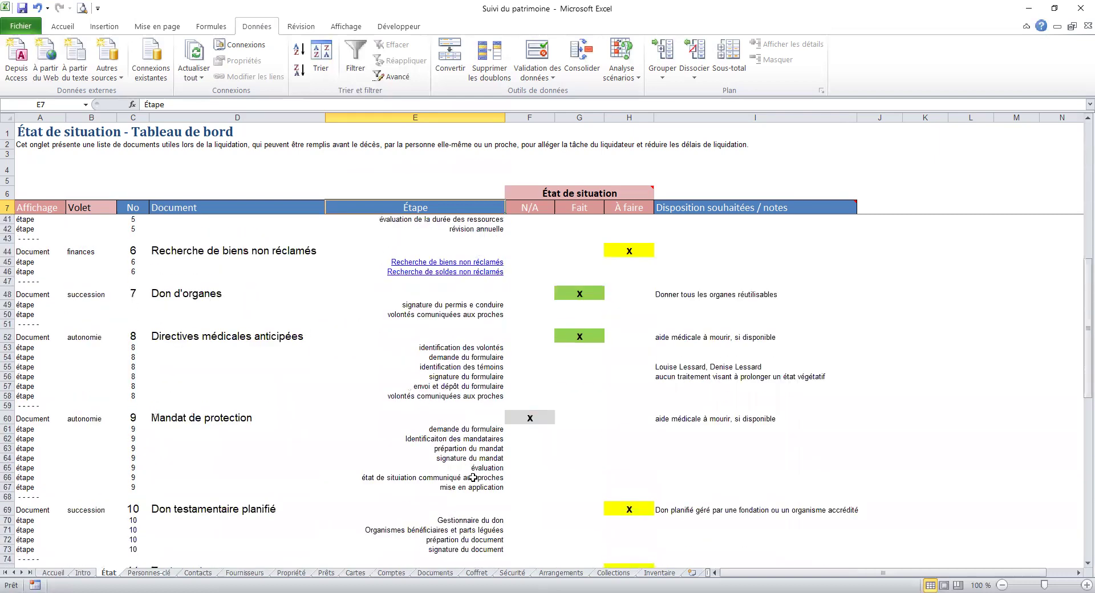
pyautogui.scroll(10, 473, 456)
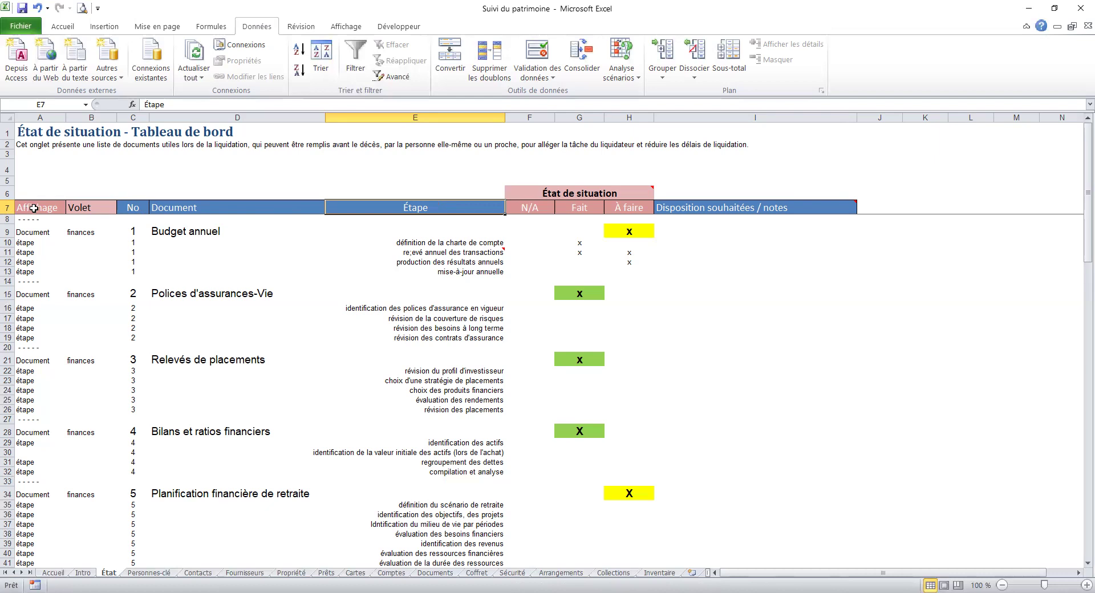
# Add filters to the heading row from Affichage to À faire (A7:H7)
pyautogui.moveTo(34, 208); pyautogui.dragTo(623, 207)
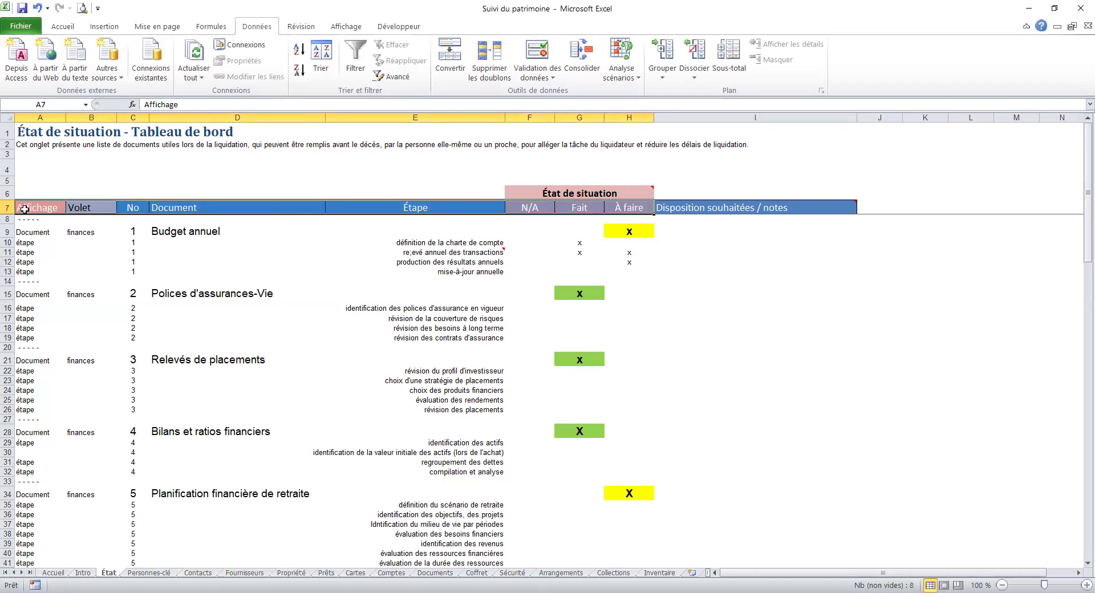
pyautogui.moveTo(787, 207); pyautogui.dragTo(56, 203)
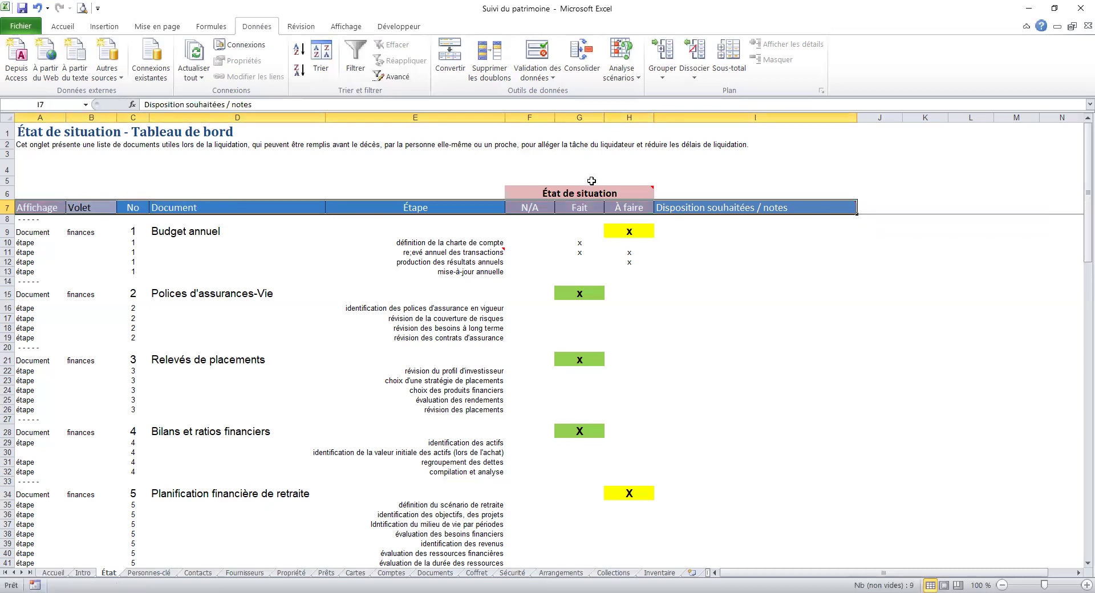
pyautogui.click(39, 209)
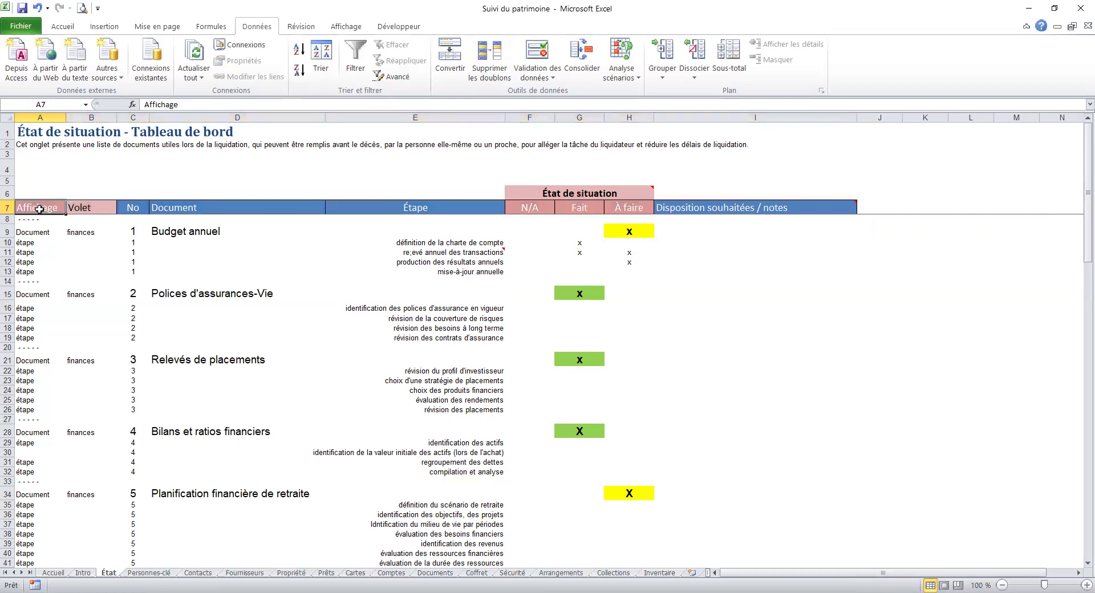
pyautogui.moveTo(40, 209); pyautogui.dragTo(628, 211)
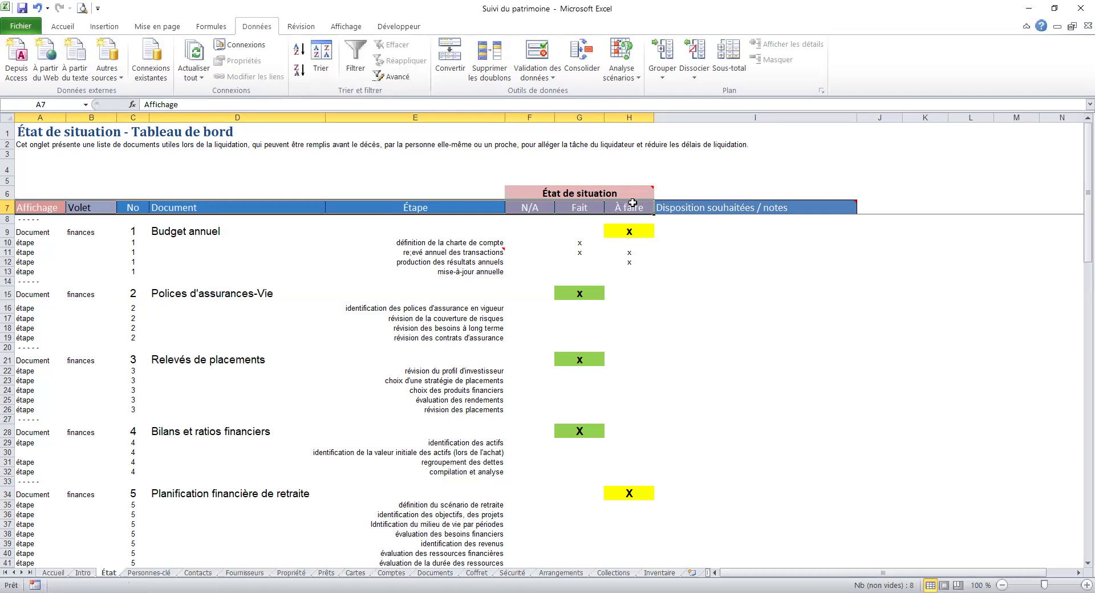
pyautogui.moveTo(636, 205); pyautogui.dragTo(42, 207)
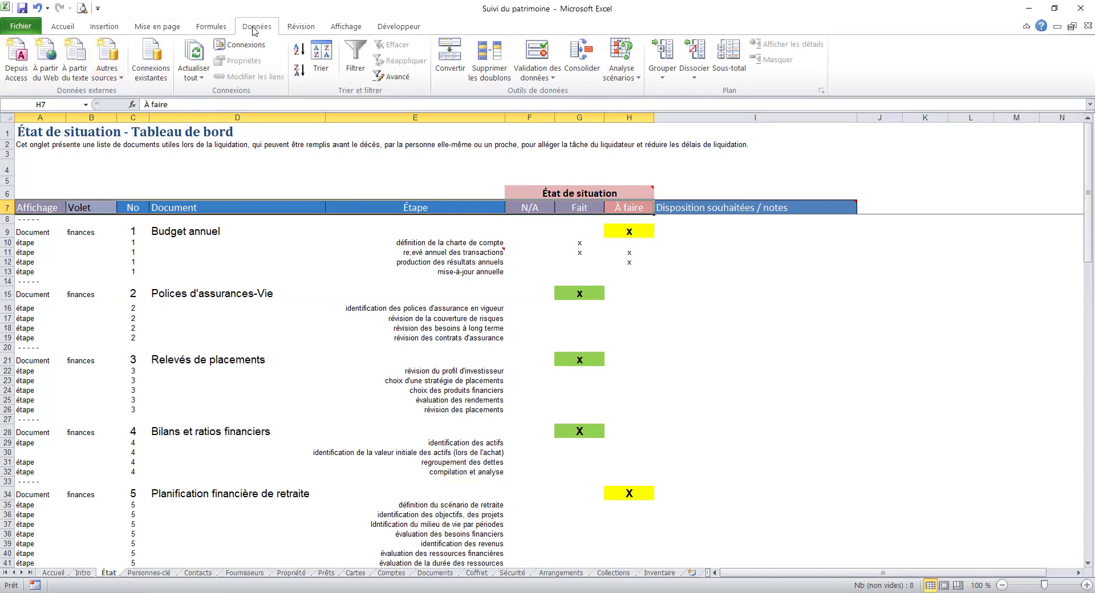
pyautogui.click(357, 62)
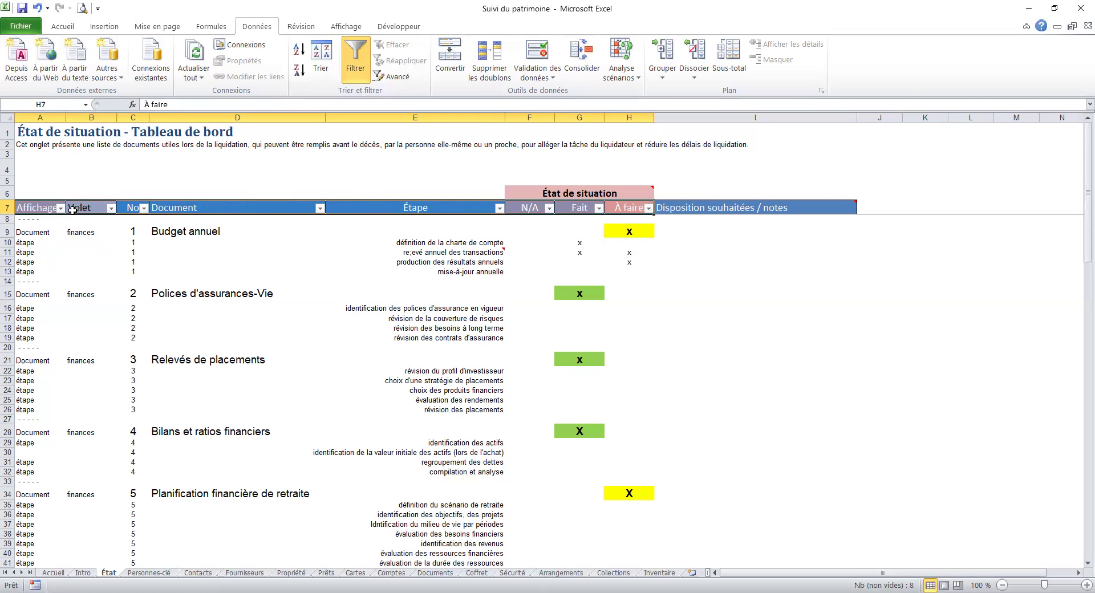
# Filter the Affichage column to show only the Document rows
pyautogui.scroll(-3, 799, 381)
pyautogui.scroll(3, 802, 377)
pyautogui.click(60, 209)
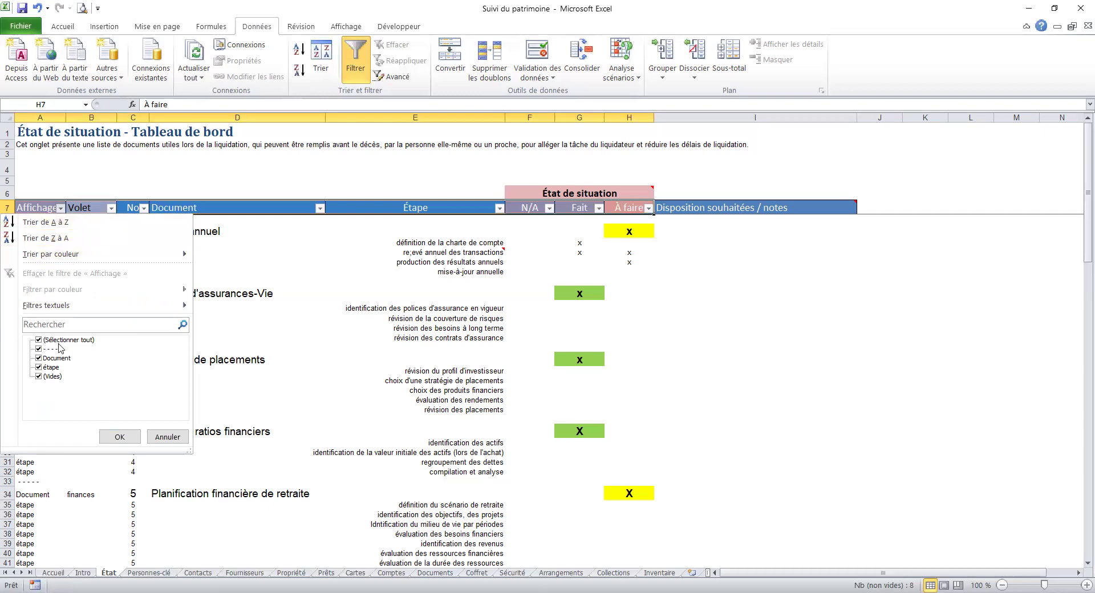
pyautogui.click(39, 342)
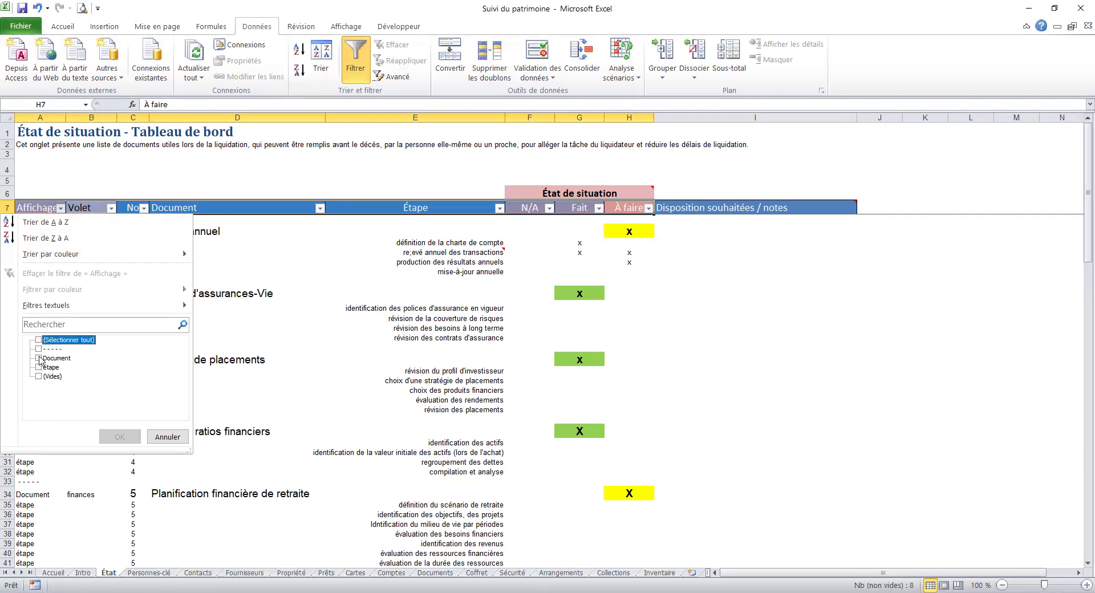
pyautogui.click(38, 359)
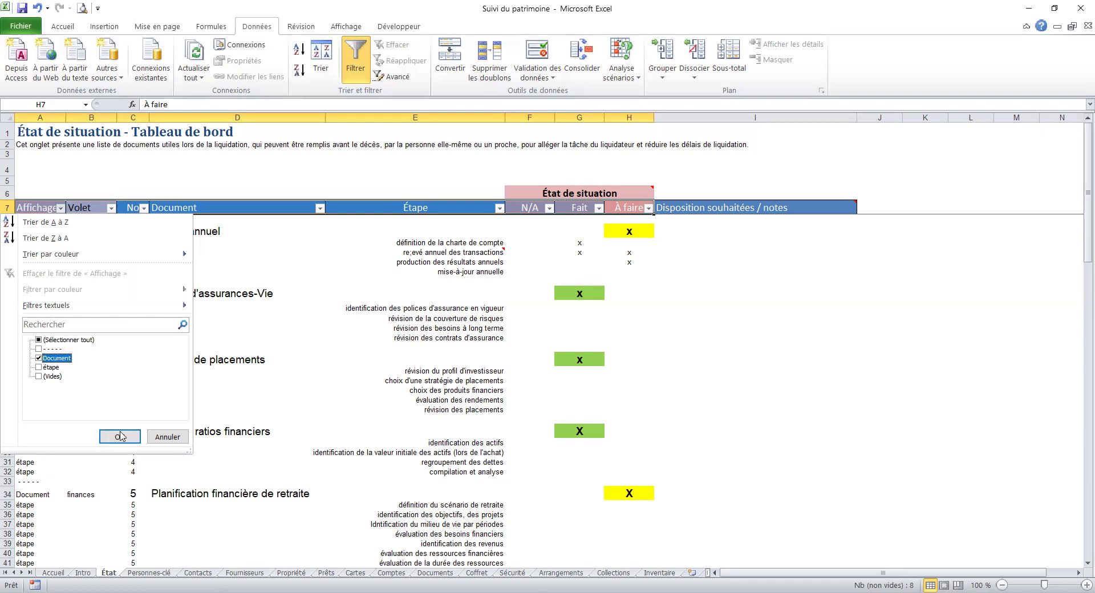
pyautogui.click(121, 438)
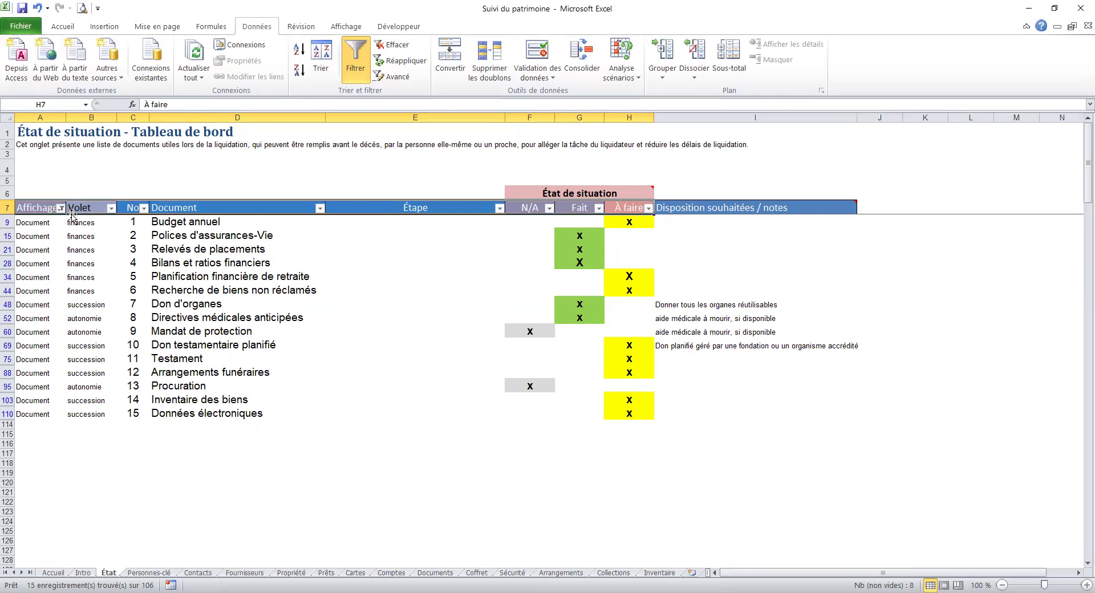
# Filter the Volet column to show only autonomie
pyautogui.click(111, 208)
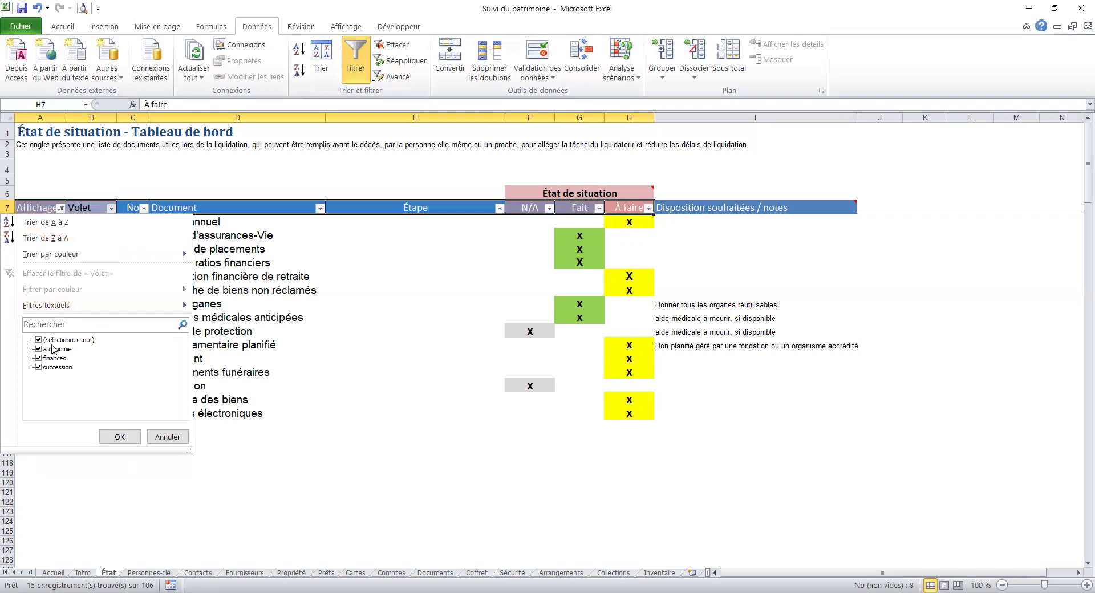
pyautogui.click(38, 341)
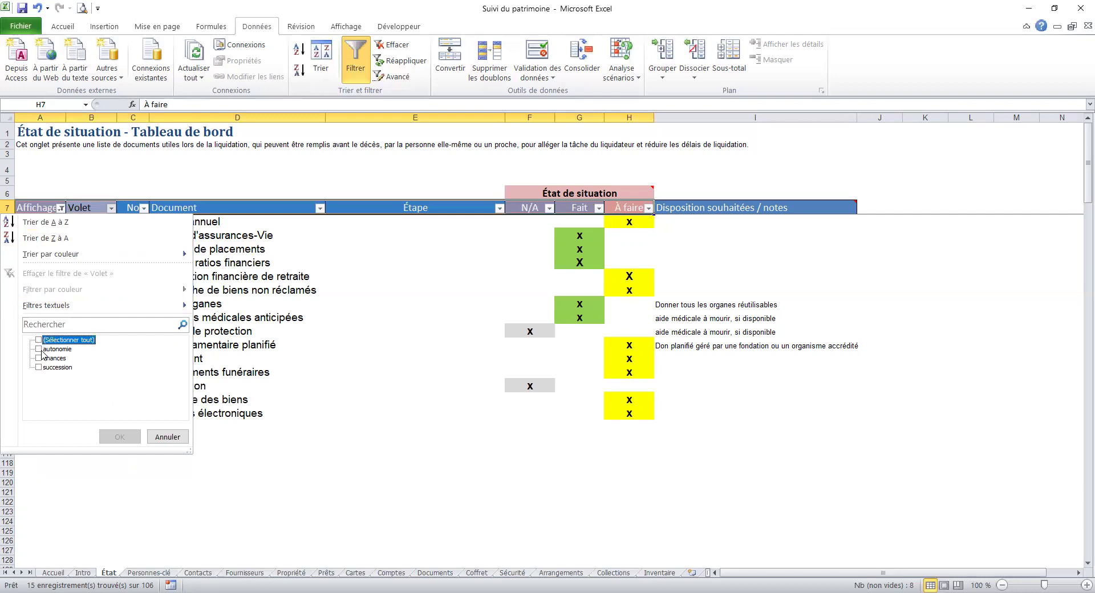
pyautogui.click(39, 349)
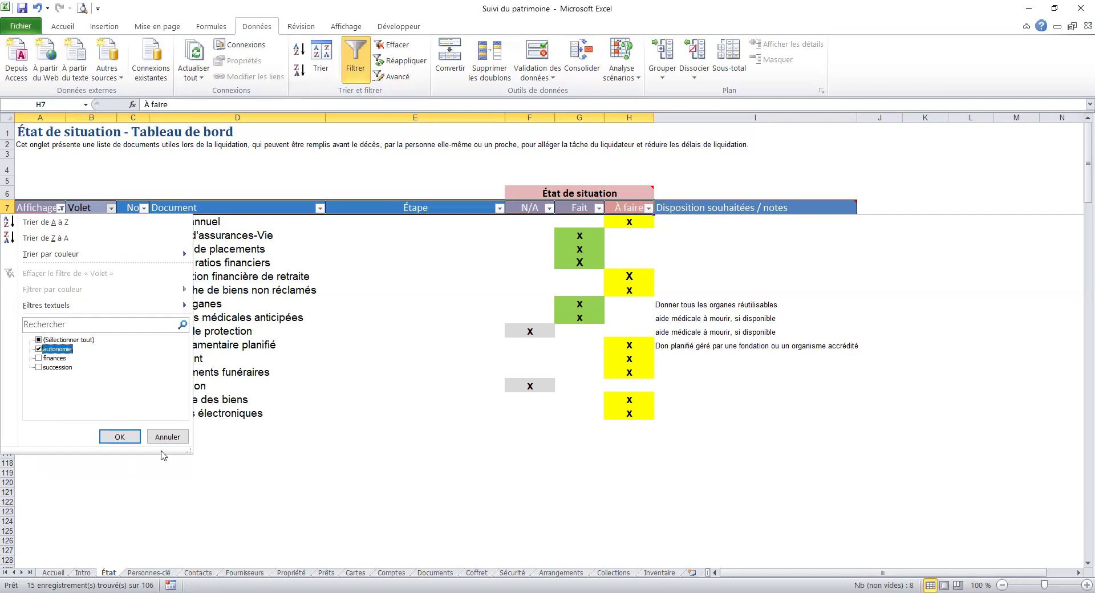
pyautogui.click(124, 439)
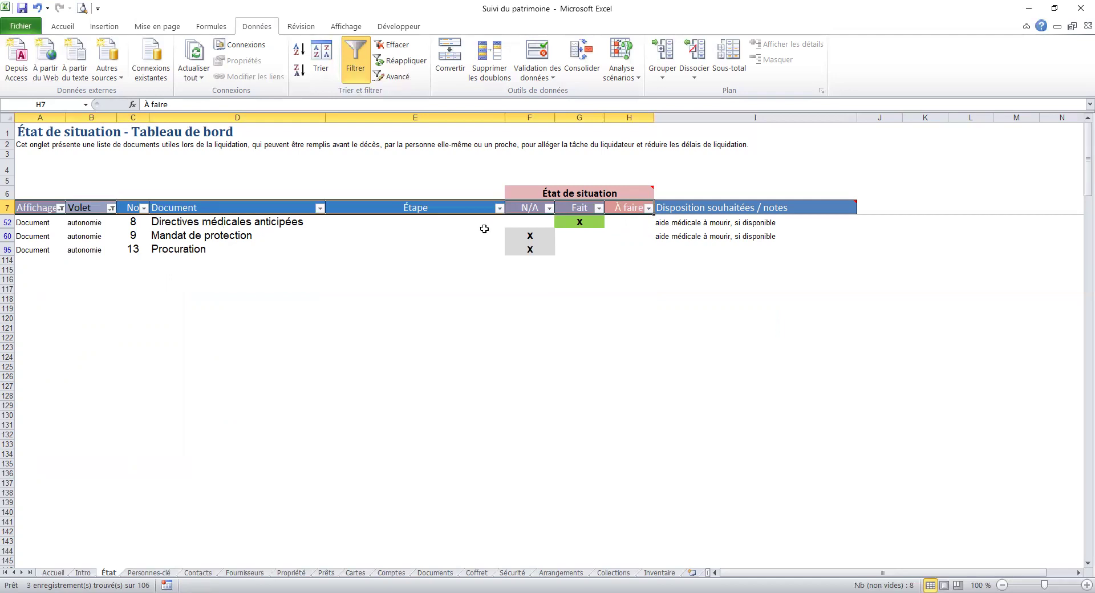
# Clear the Affichage and Volet filters by selecting all their values again
pyautogui.click(61, 209)
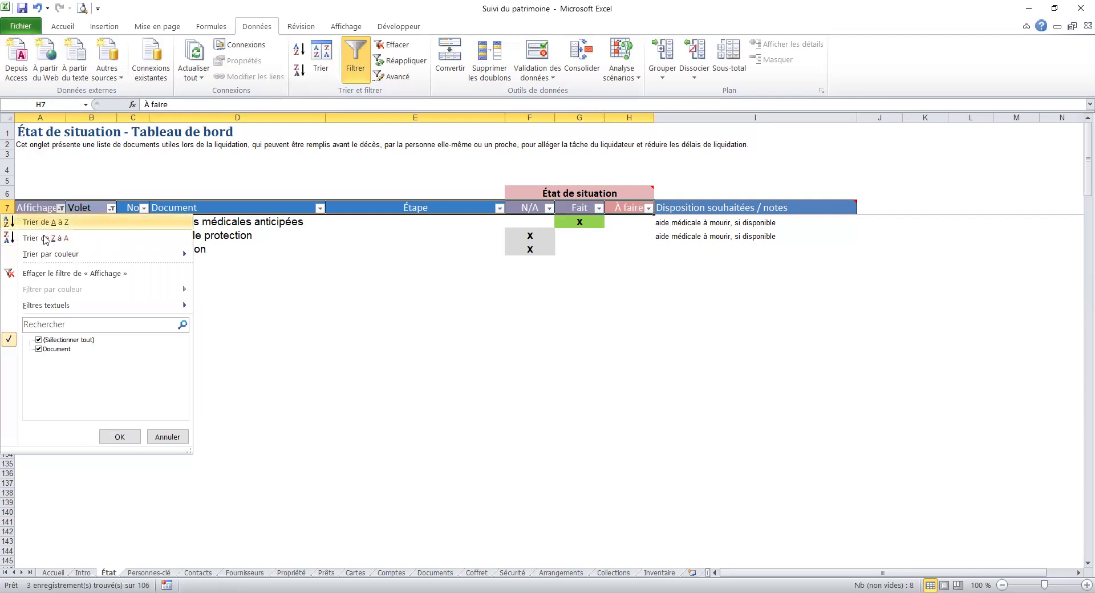
pyautogui.click(52, 344)
pyautogui.click(50, 343)
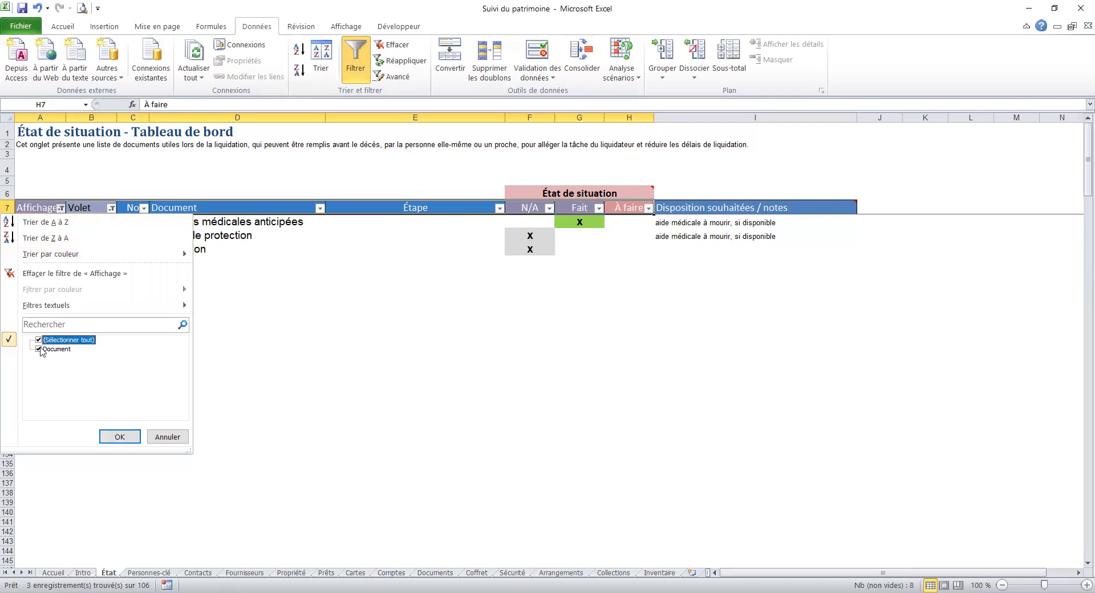
pyautogui.click(120, 437)
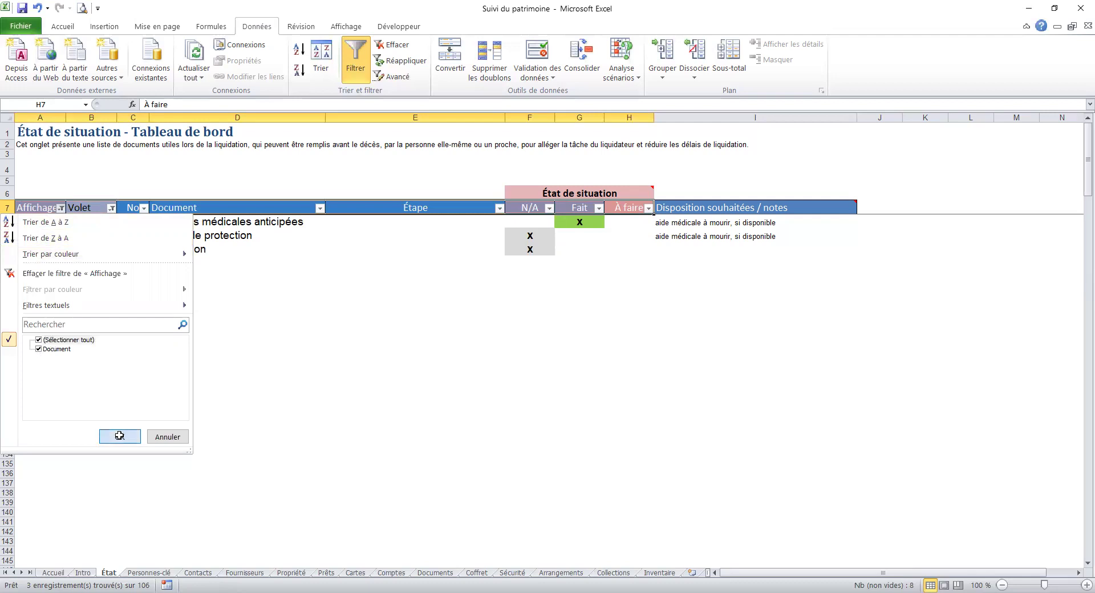
pyautogui.click(112, 208)
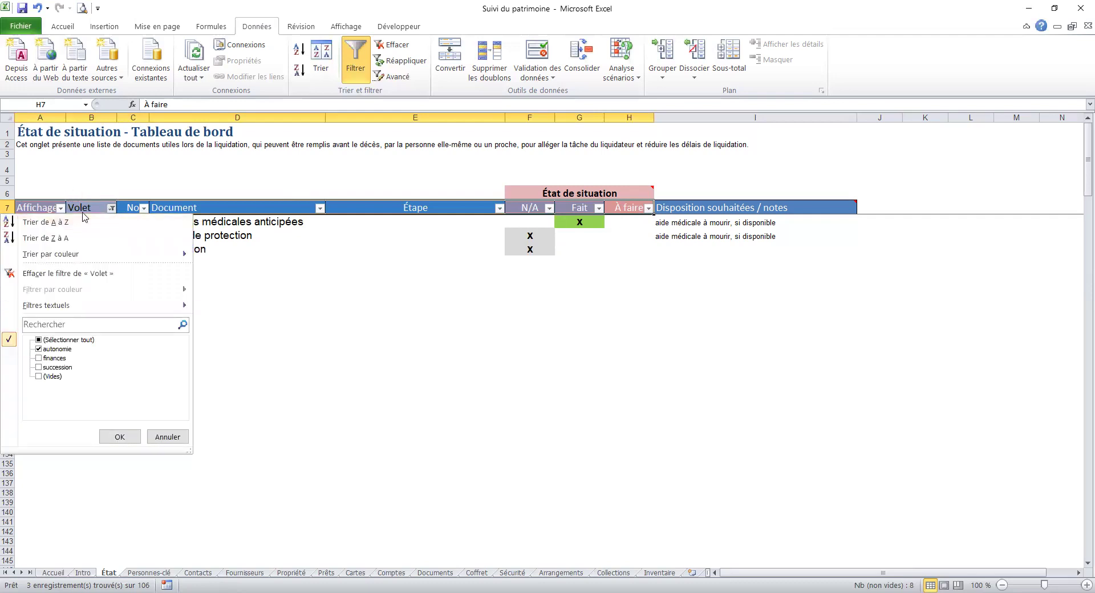
pyautogui.click(39, 340)
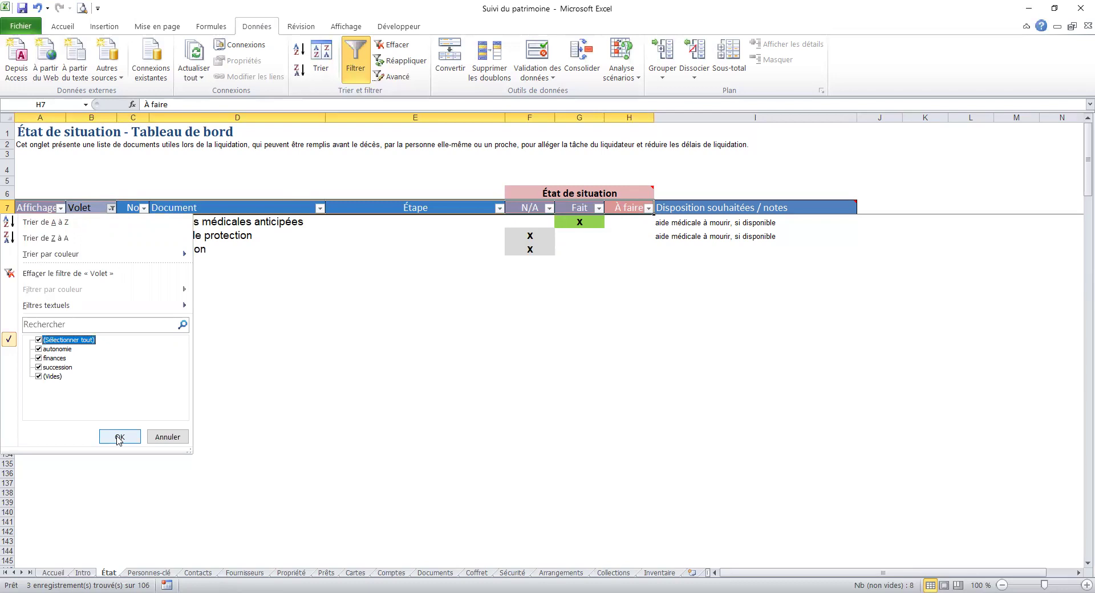
pyautogui.press('Return')
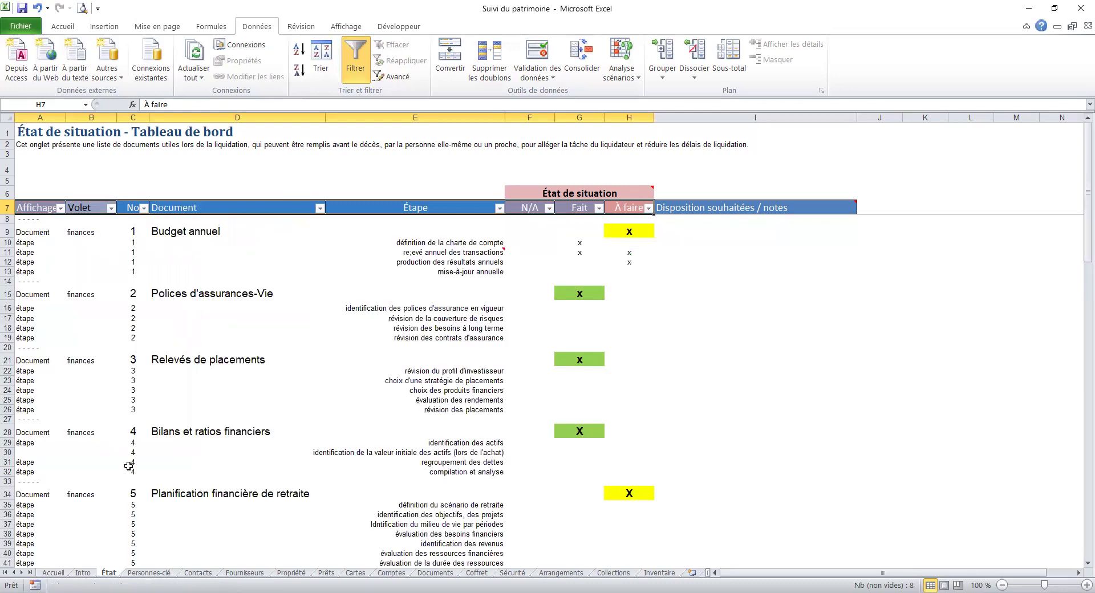
# Filter the Volet column to show only finances, and restore all its values
pyautogui.click(111, 209)
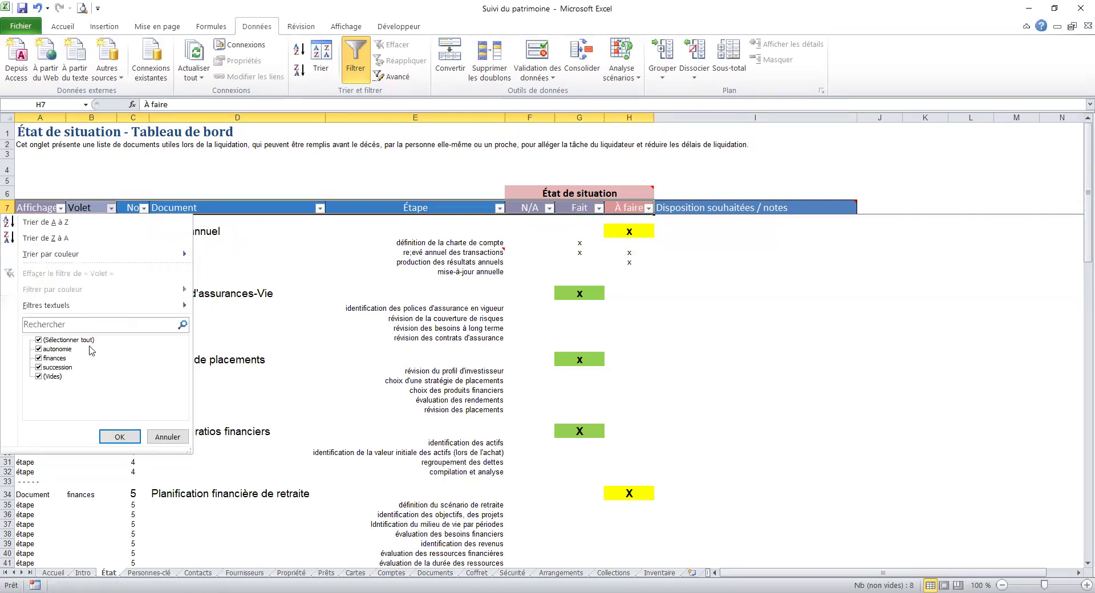
pyautogui.click(58, 341)
pyautogui.click(39, 358)
pyautogui.press('Return')
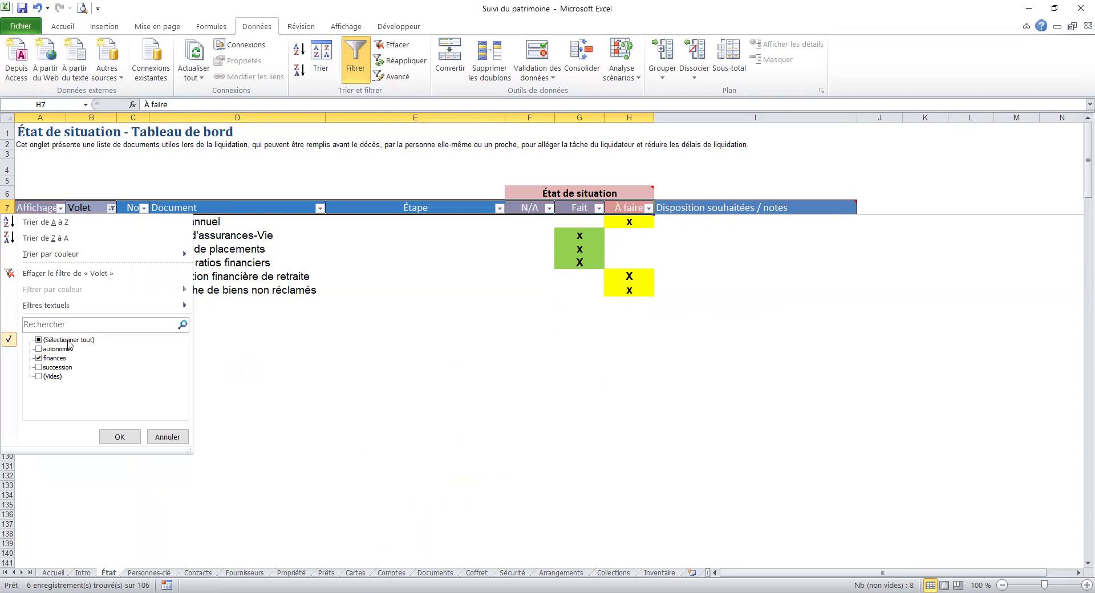
pyautogui.click(68, 341)
pyautogui.click(119, 437)
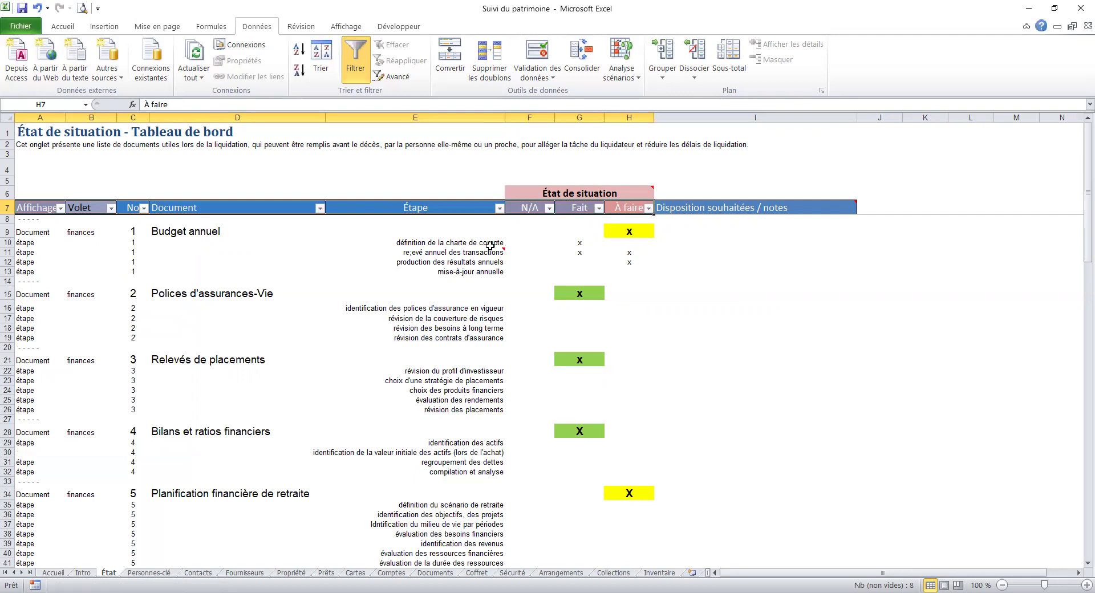
# For Budget annuel, enter x under Fait for "production des résultats annuels" (G12) and delete the À faire marks in H11:H12
pyautogui.click(460, 244)
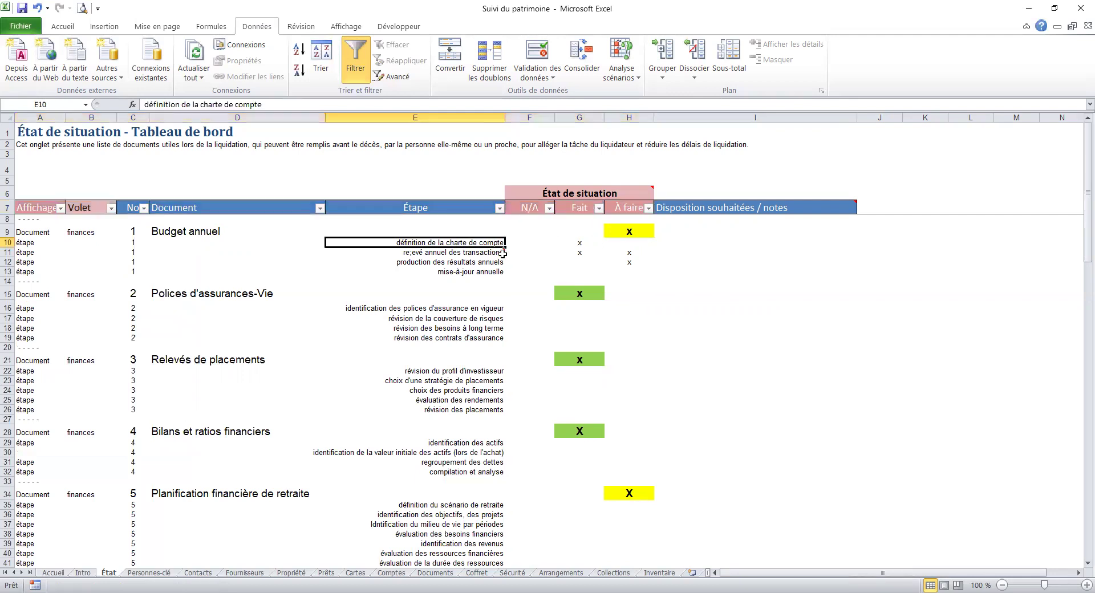
pyautogui.moveTo(466, 254)
pyautogui.click(183, 235)
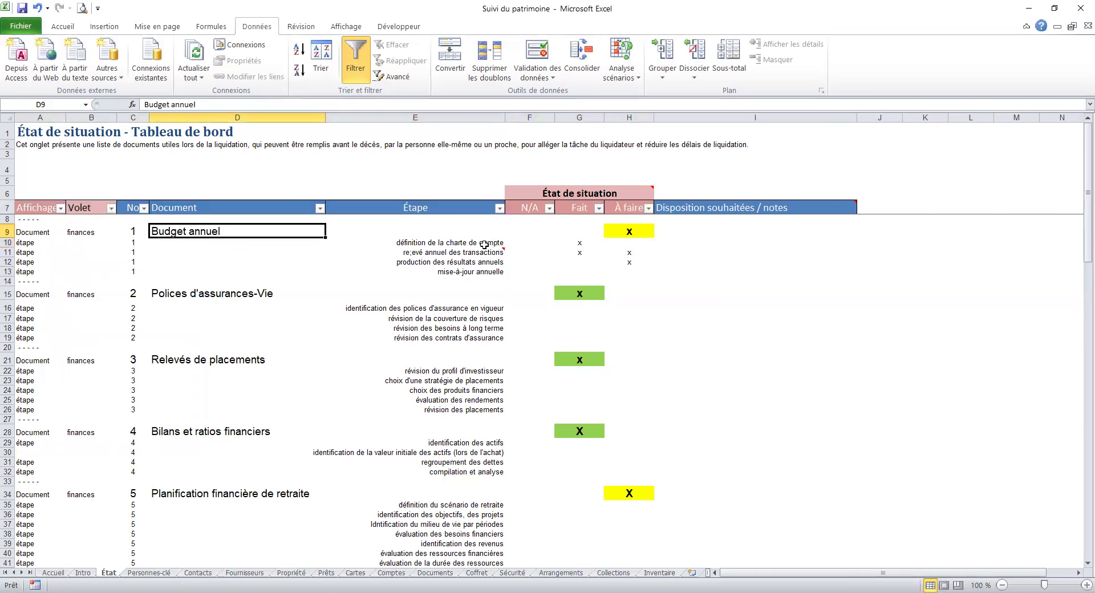
pyautogui.moveTo(578, 244); pyautogui.dragTo(631, 263)
pyautogui.hotkey('ctrl', 'b')
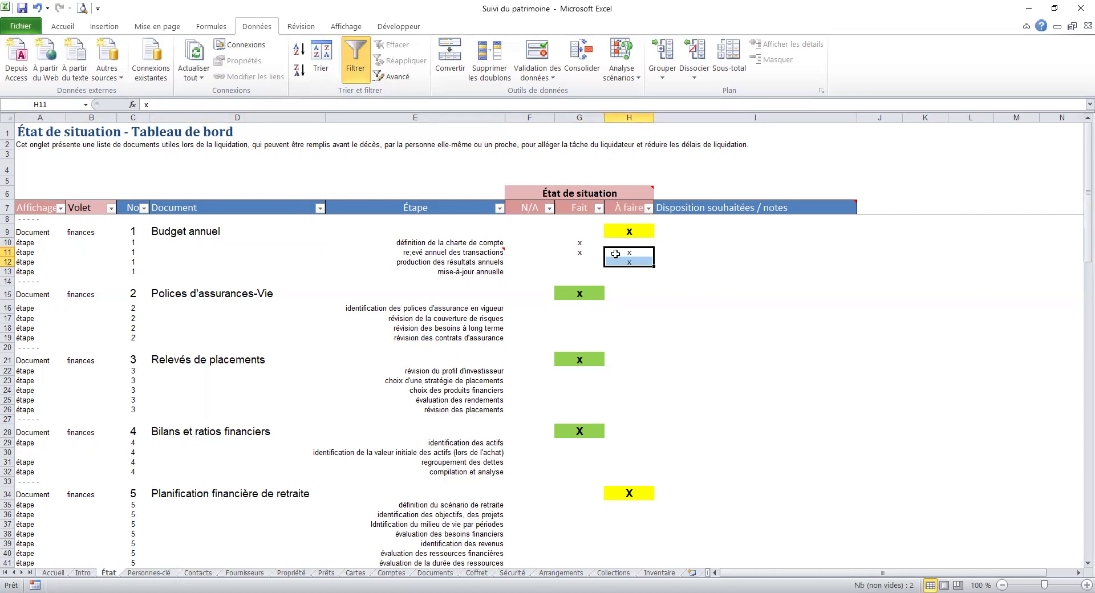
pyautogui.click(584, 263)
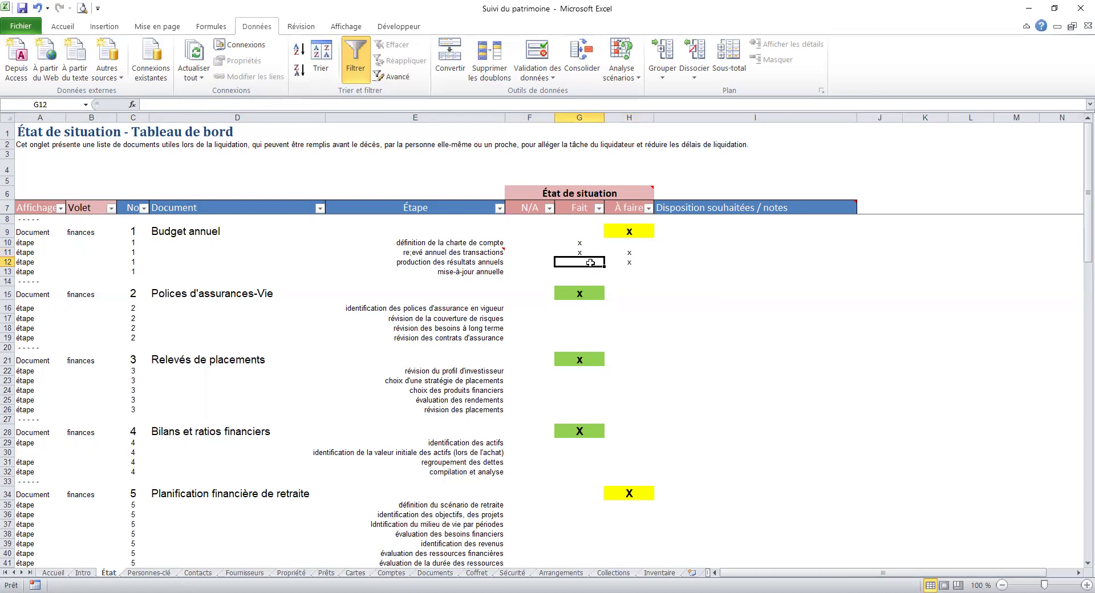
pyautogui.write('x')
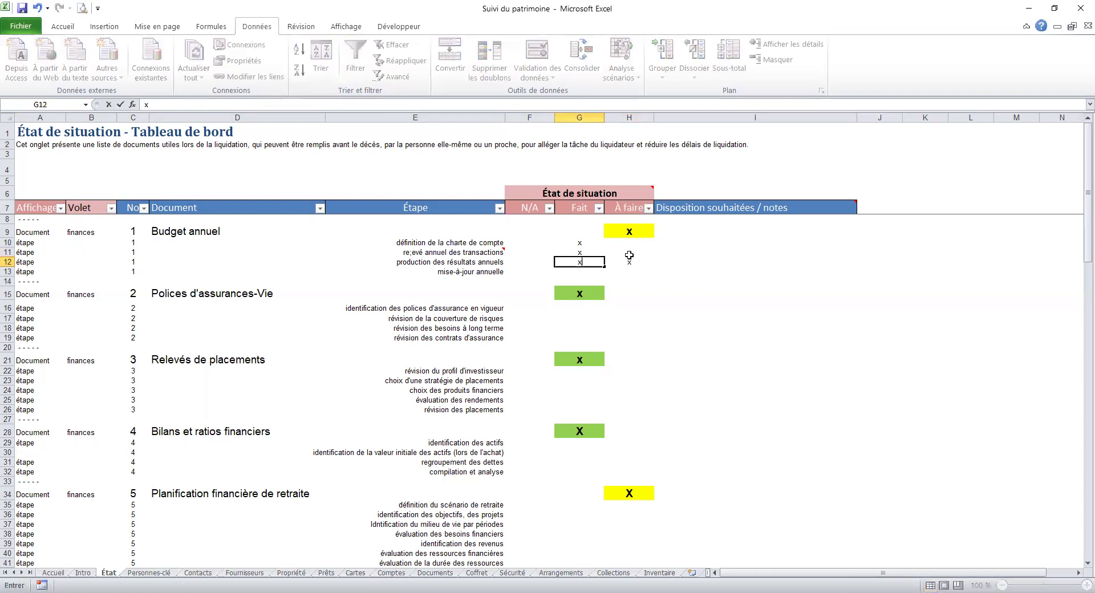
pyautogui.moveTo(630, 251); pyautogui.dragTo(630, 259)
pyautogui.press('Delete')
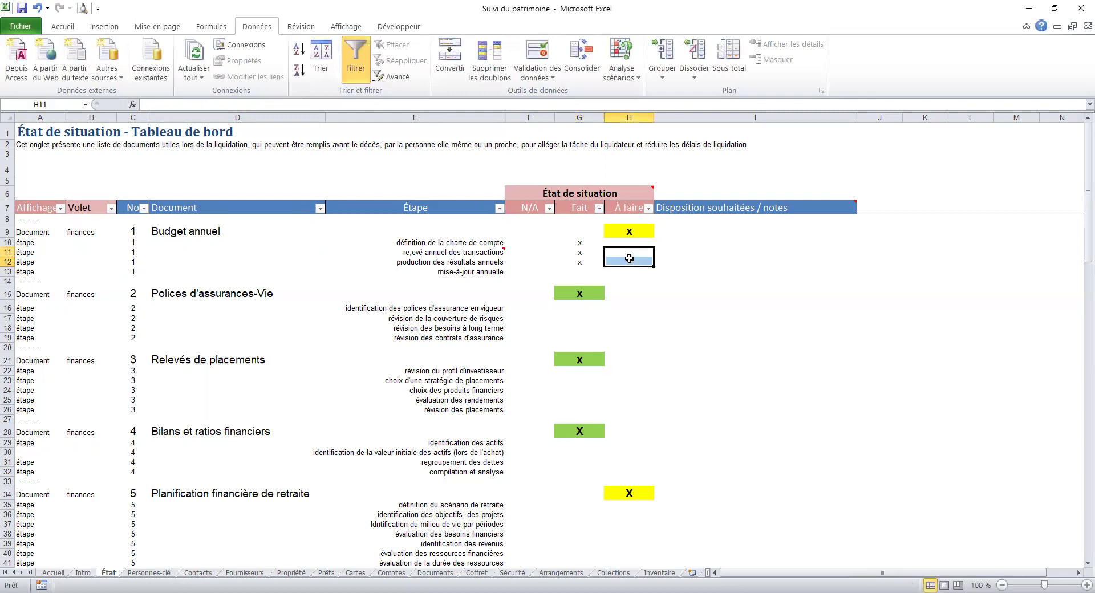
# Mark the Budget annuel document as done with an x under Fait in G9
pyautogui.click(575, 232)
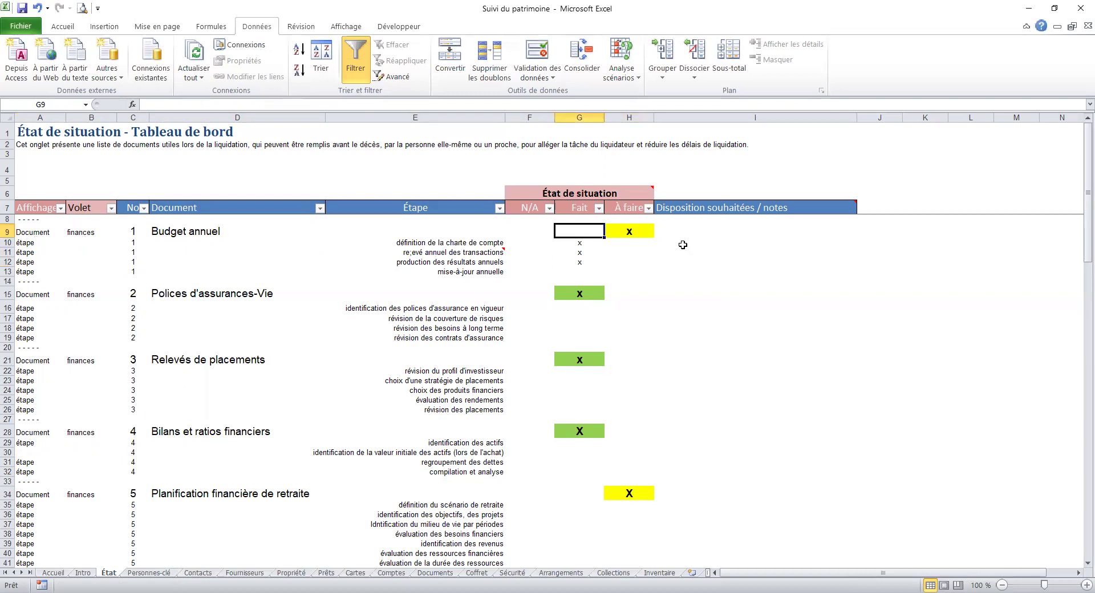
pyautogui.write('x')
pyautogui.press('Return')
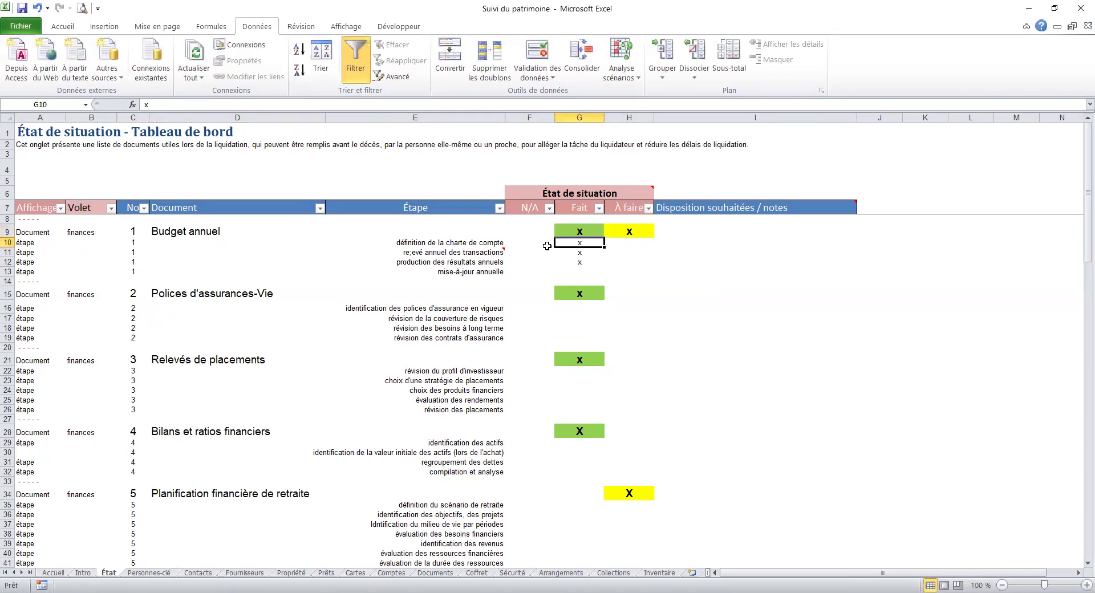
# Remove the À faire mark of the Budget annuel document in H9, leaving its Fait cell G9 selected
pyautogui.click(635, 232)
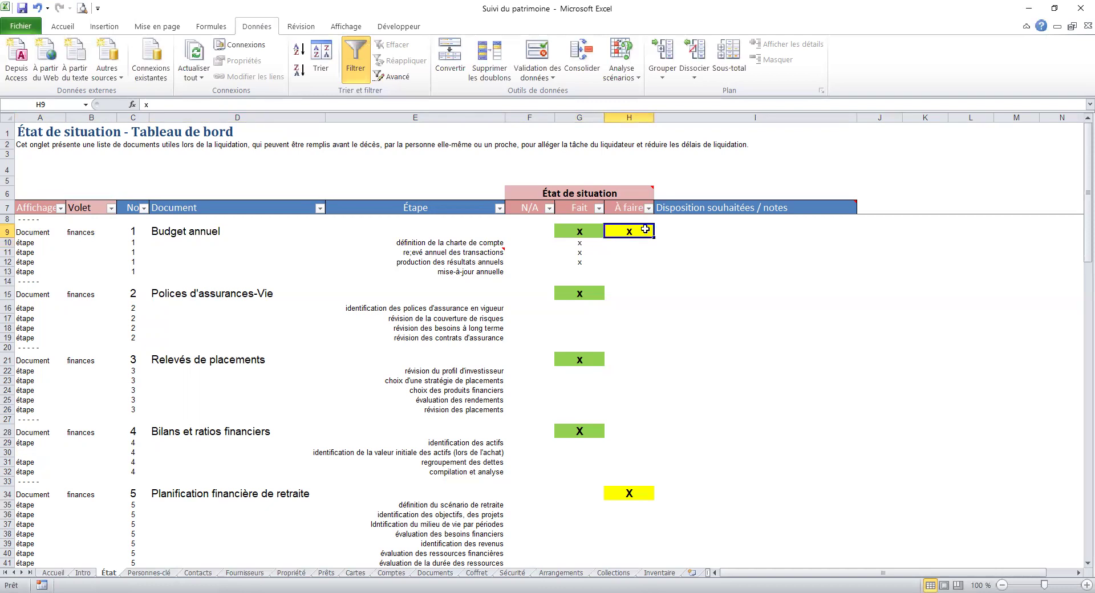
pyautogui.press('Delete')
pyautogui.click(590, 229)
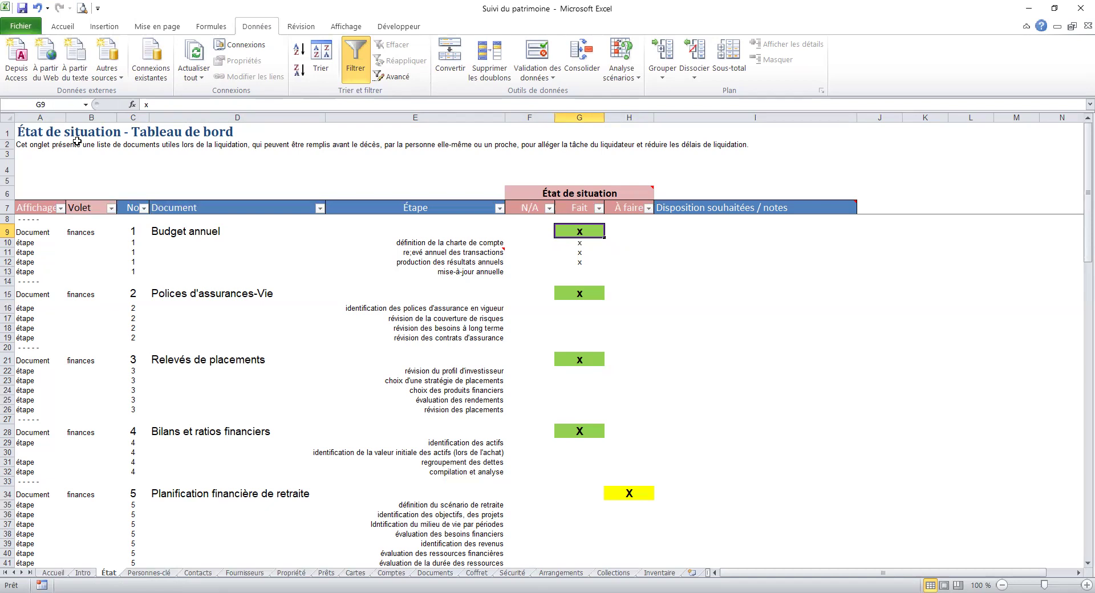
# Open the Fournisseurs sheet and examine its column headers, from Entreprise through the contact columns, then Domaine, Comptabilité and Service
pyautogui.click(245, 572)
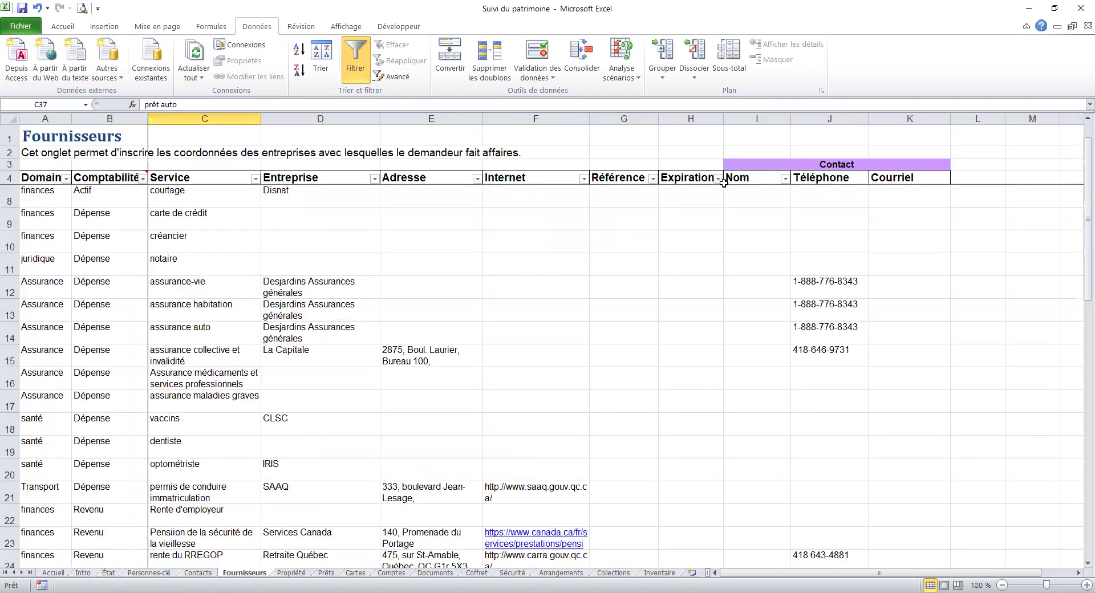
pyautogui.moveTo(81, 176)
pyautogui.click(755, 178)
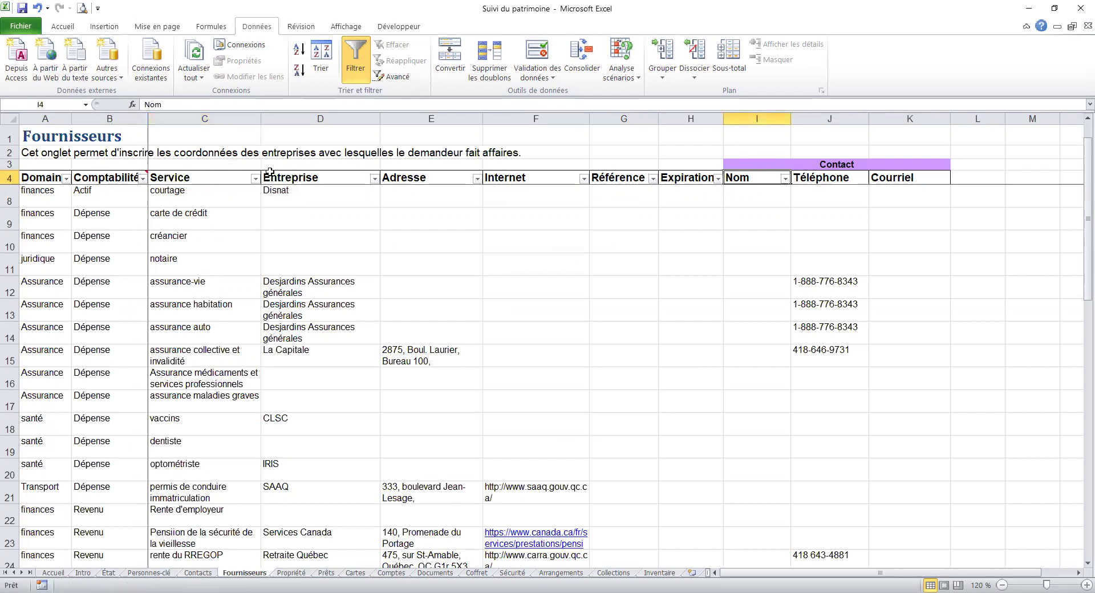
pyautogui.click(335, 177)
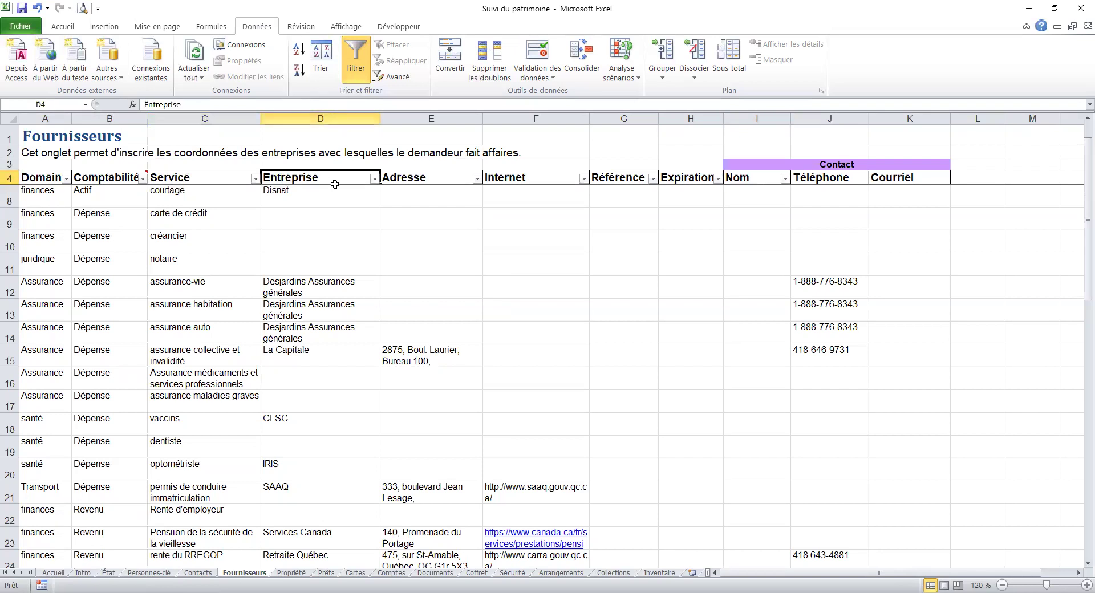
pyautogui.moveTo(347, 180); pyautogui.dragTo(886, 180)
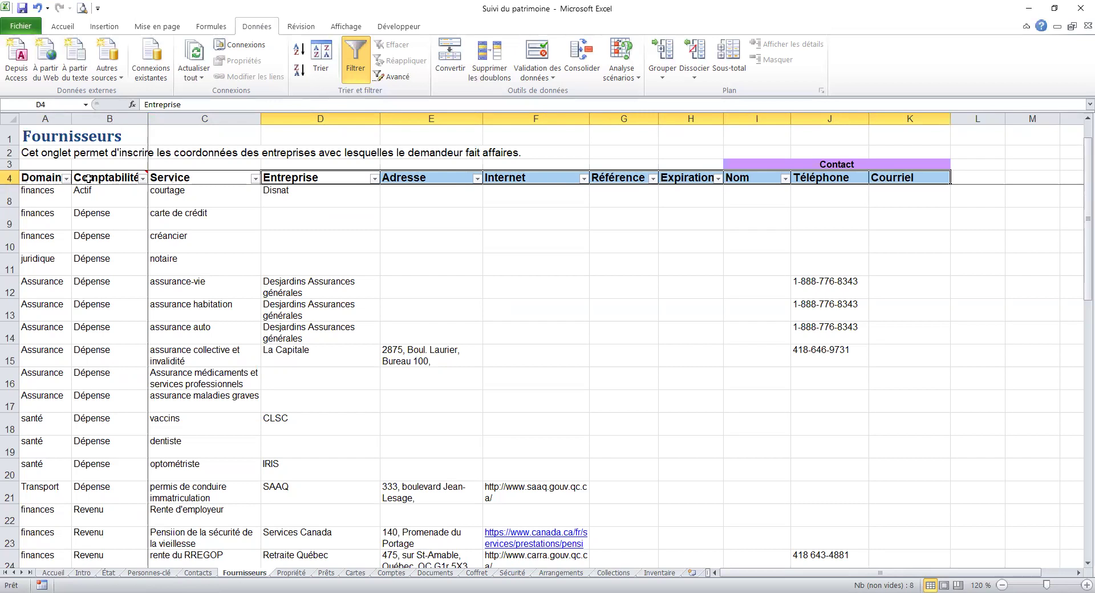
pyautogui.click(49, 179)
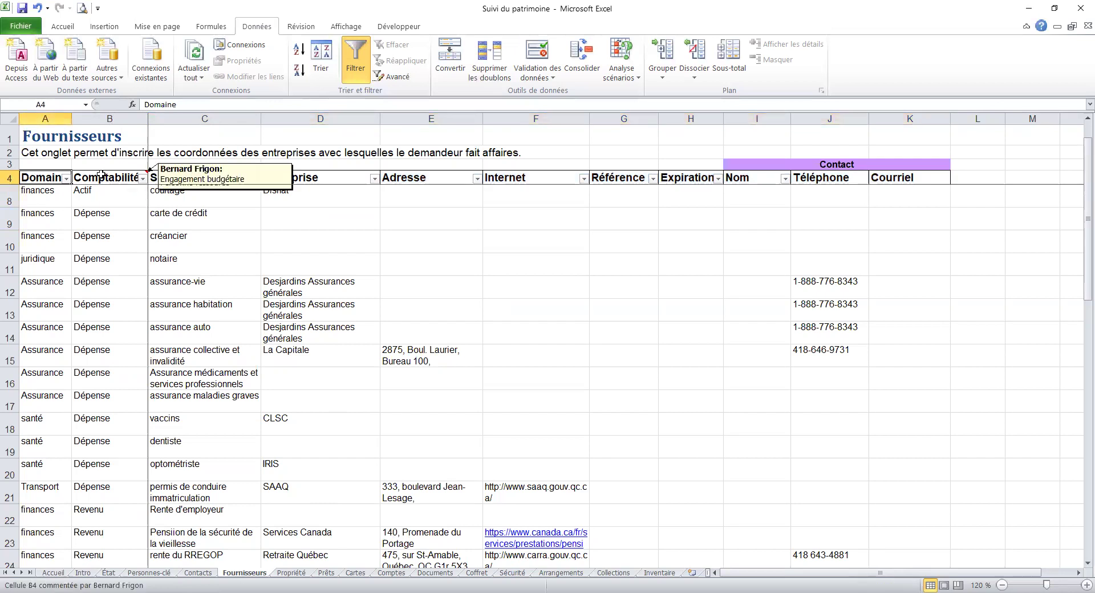
pyautogui.click(198, 177)
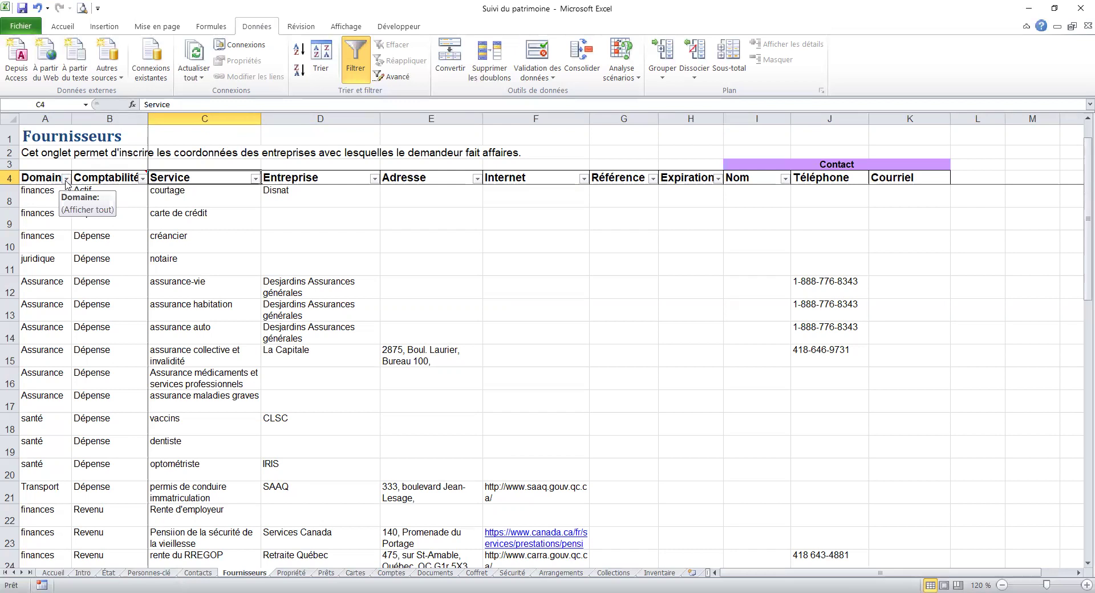
# Filter the Domaine column of the suppliers list to show only finances, and restore all its values
pyautogui.click(67, 179)
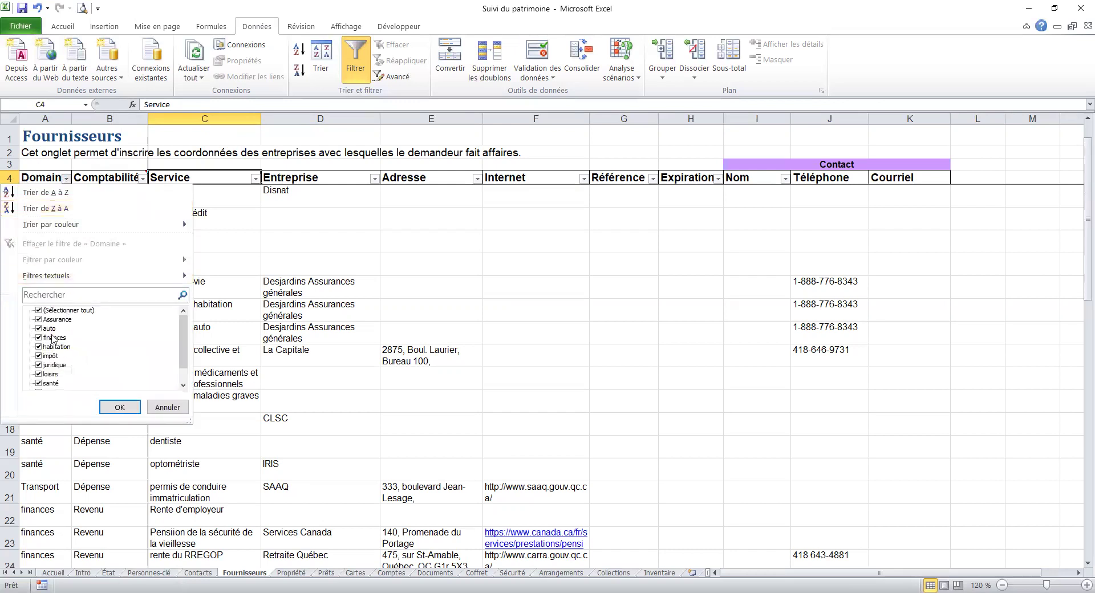
pyautogui.click(64, 311)
pyautogui.click(40, 338)
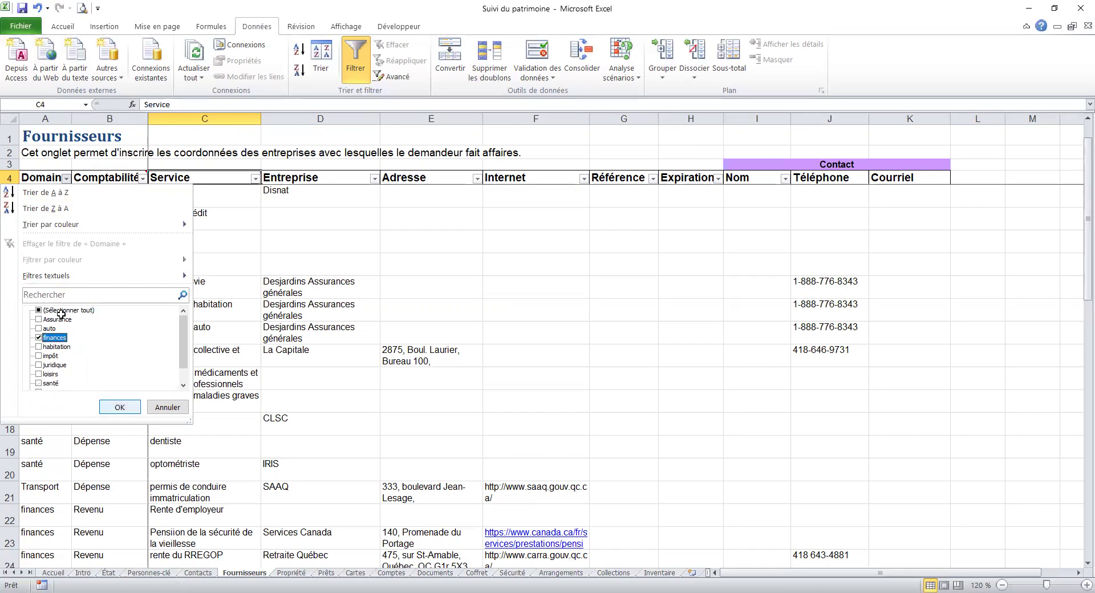
pyautogui.press('Return')
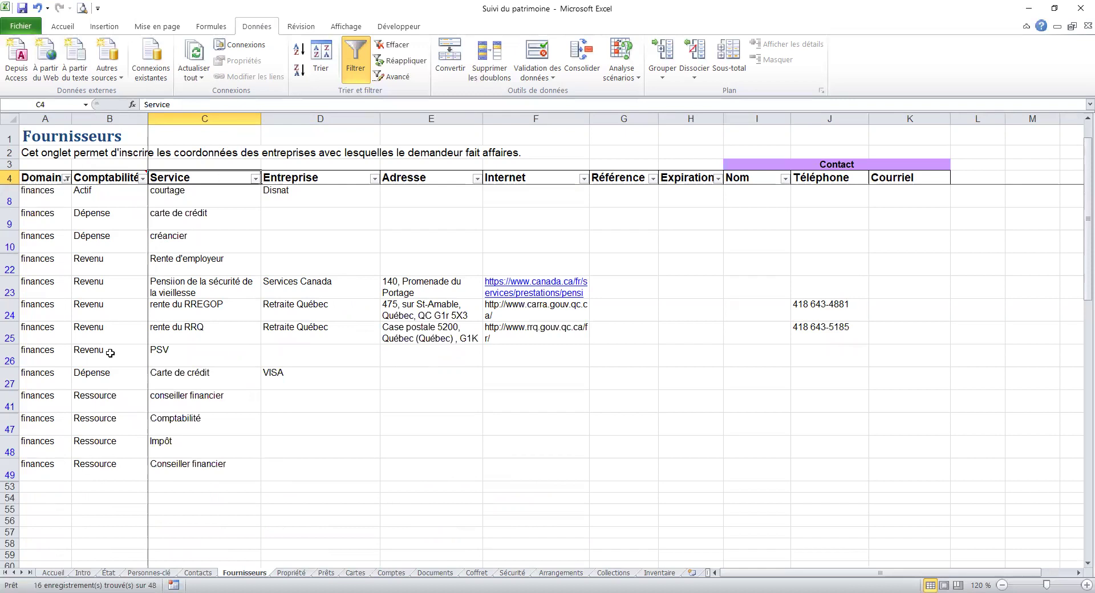
pyautogui.click(67, 179)
pyautogui.click(62, 311)
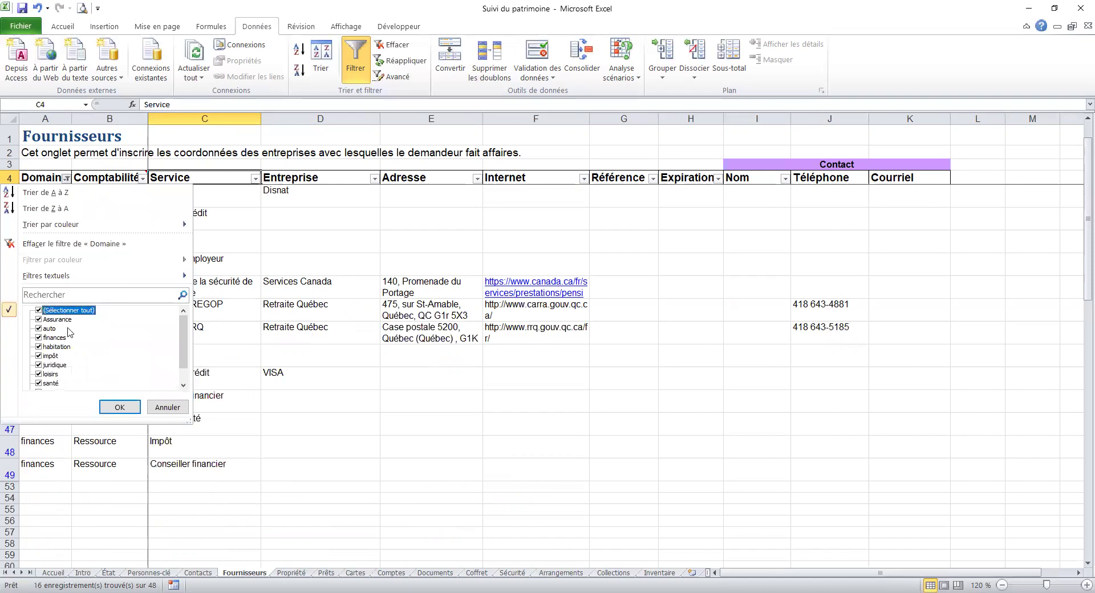
pyautogui.click(114, 408)
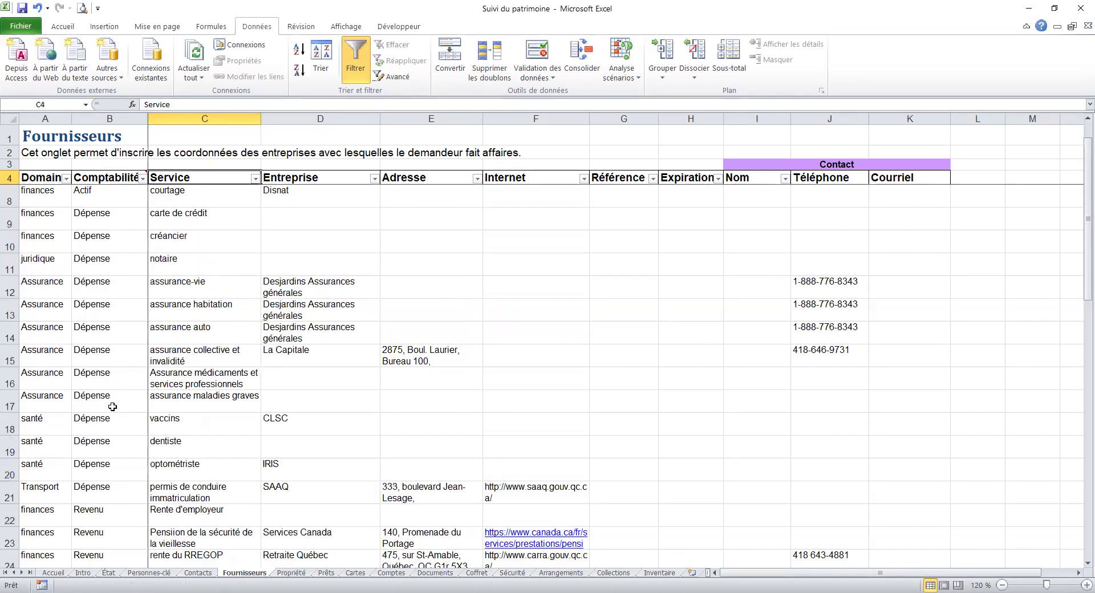
# Open the Cartes sheet and highlight the list of cards in B5:B25 for review
pyautogui.click(356, 573)
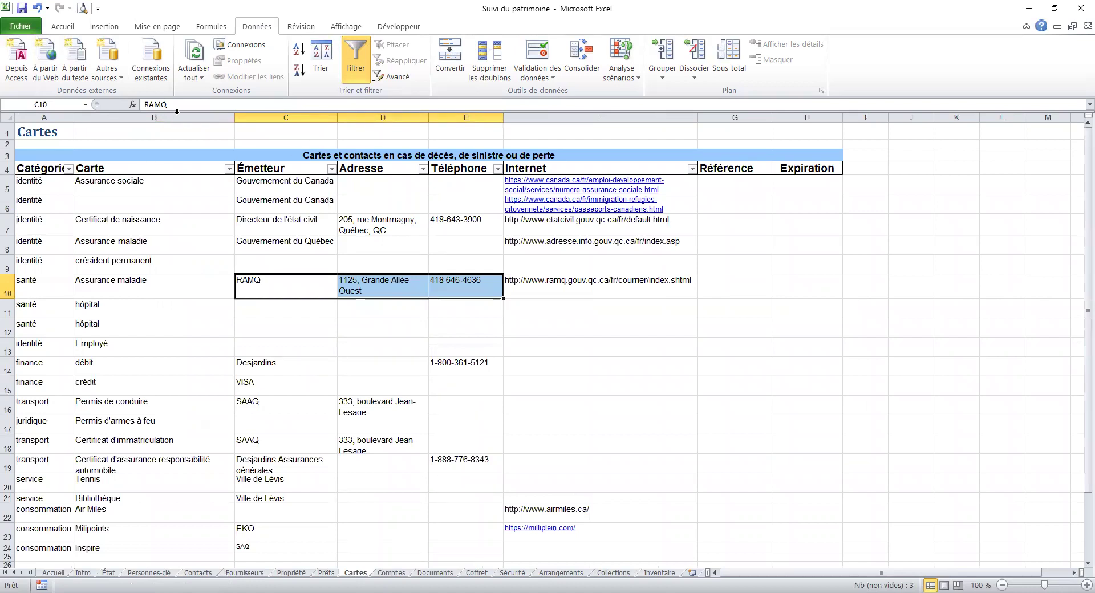
pyautogui.click(146, 157)
pyautogui.moveTo(145, 181); pyautogui.dragTo(148, 551)
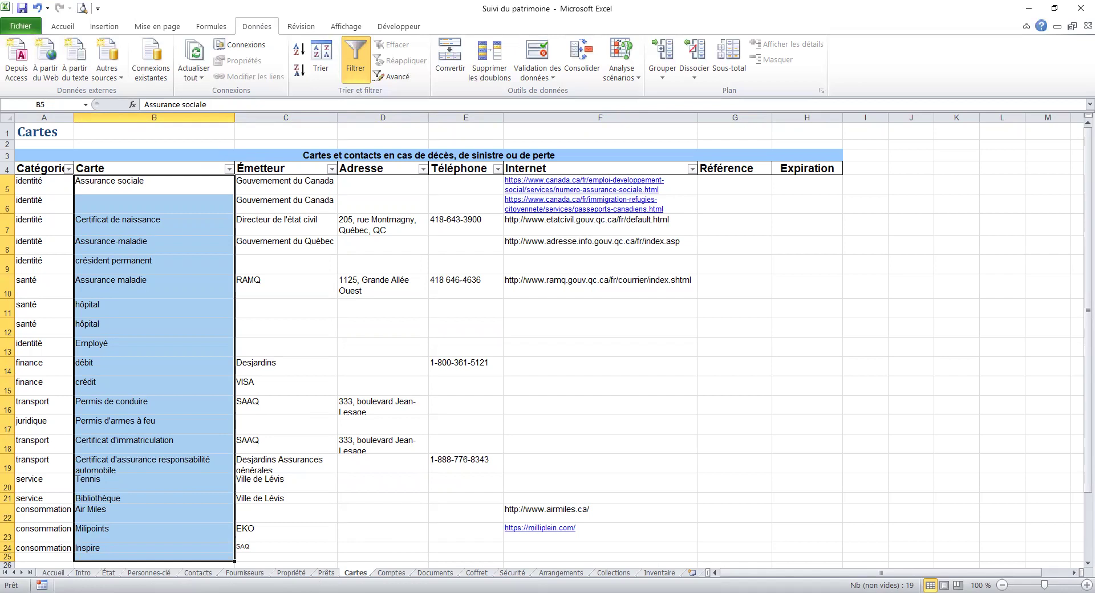
# Review the account tables on the Comptes sheet, highlighting the blank row A26:E26 and the Nature values in A5:A25
pyautogui.click(398, 578)
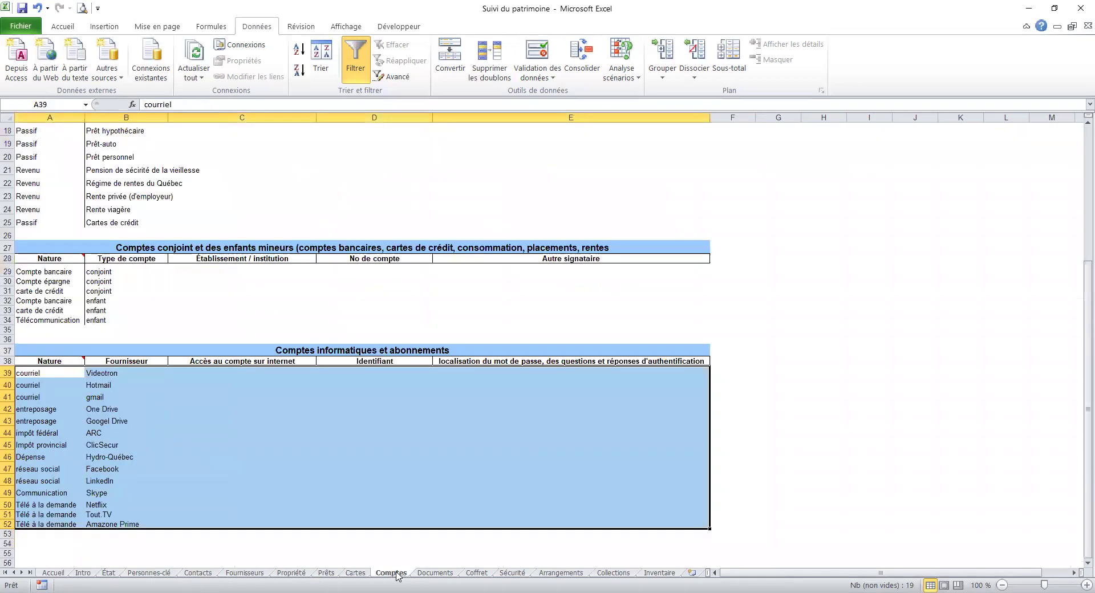
pyautogui.scroll(5, 824, 208)
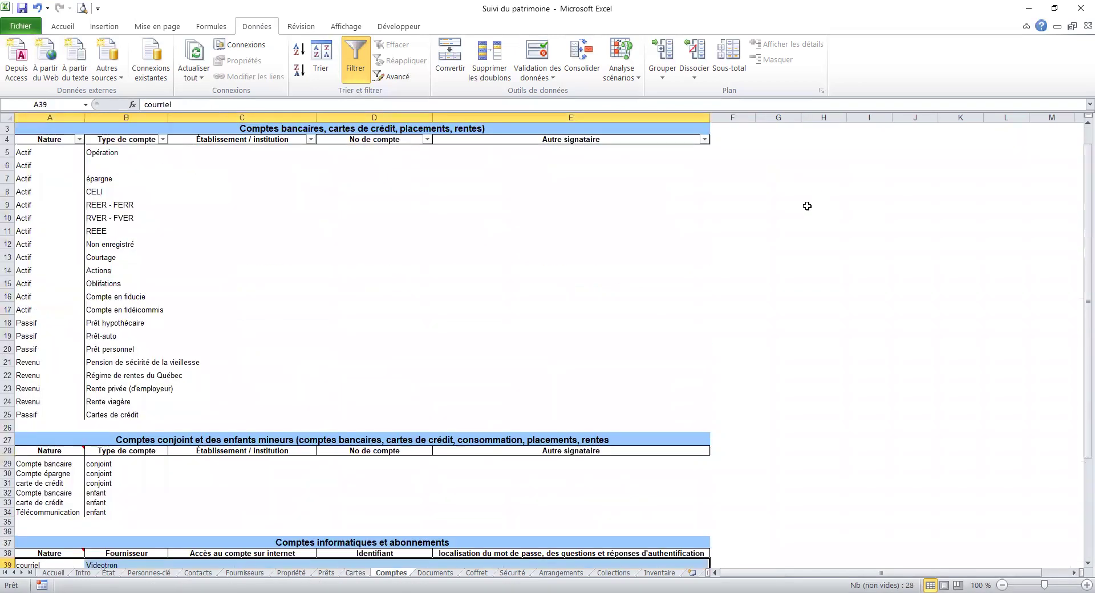
pyautogui.scroll(1, 807, 205)
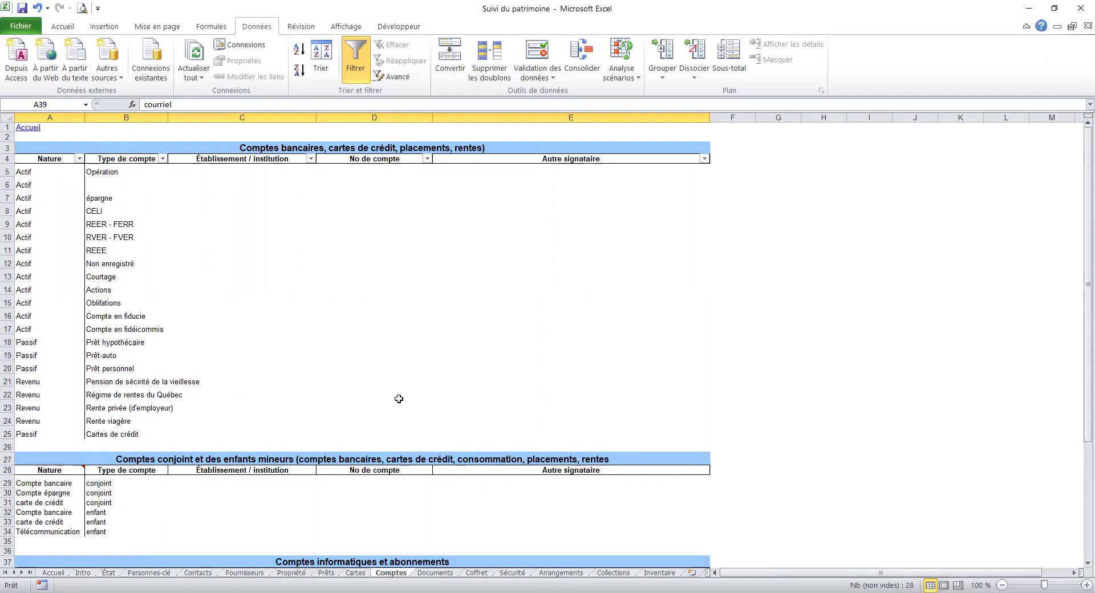
pyautogui.scroll(-7, 399, 399)
pyautogui.scroll(6, 396, 397)
pyautogui.scroll(1, 395, 397)
pyautogui.moveTo(26, 446); pyautogui.dragTo(660, 449)
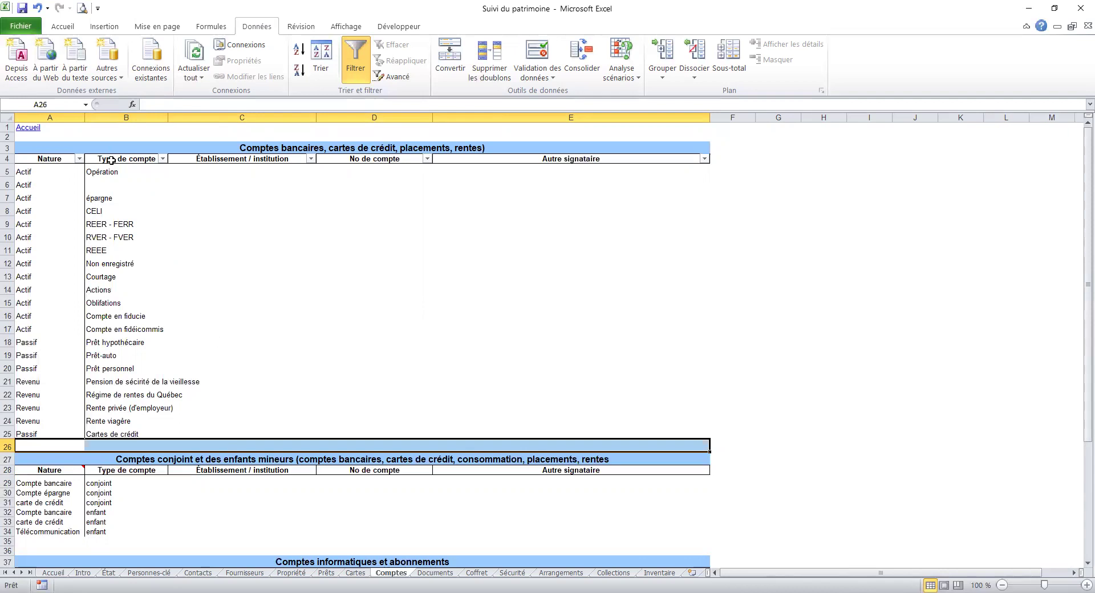
pyautogui.moveTo(35, 173); pyautogui.dragTo(34, 431)
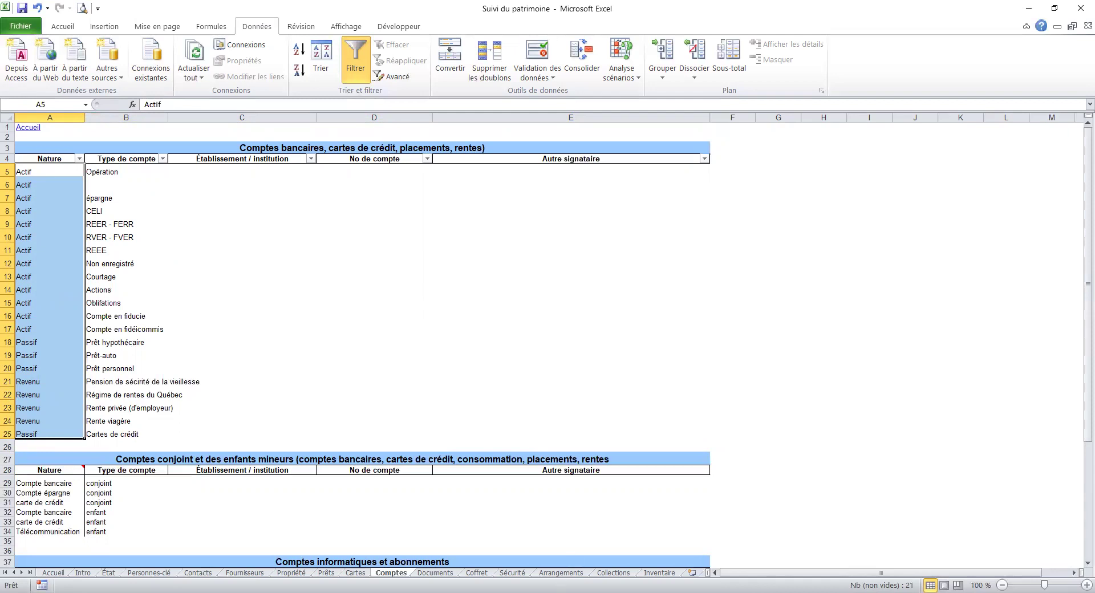
# Open the Documents sheet and review its document list, the location cell C7 and the entry "Dossier des versements effectués"
pyautogui.click(449, 574)
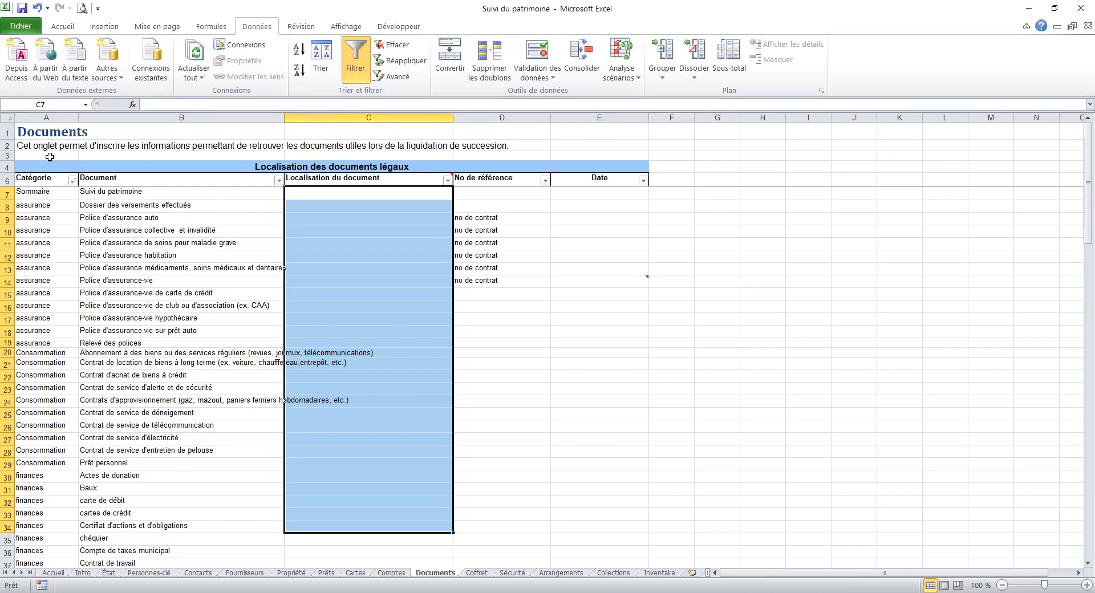
pyautogui.moveTo(133, 191); pyautogui.dragTo(147, 565)
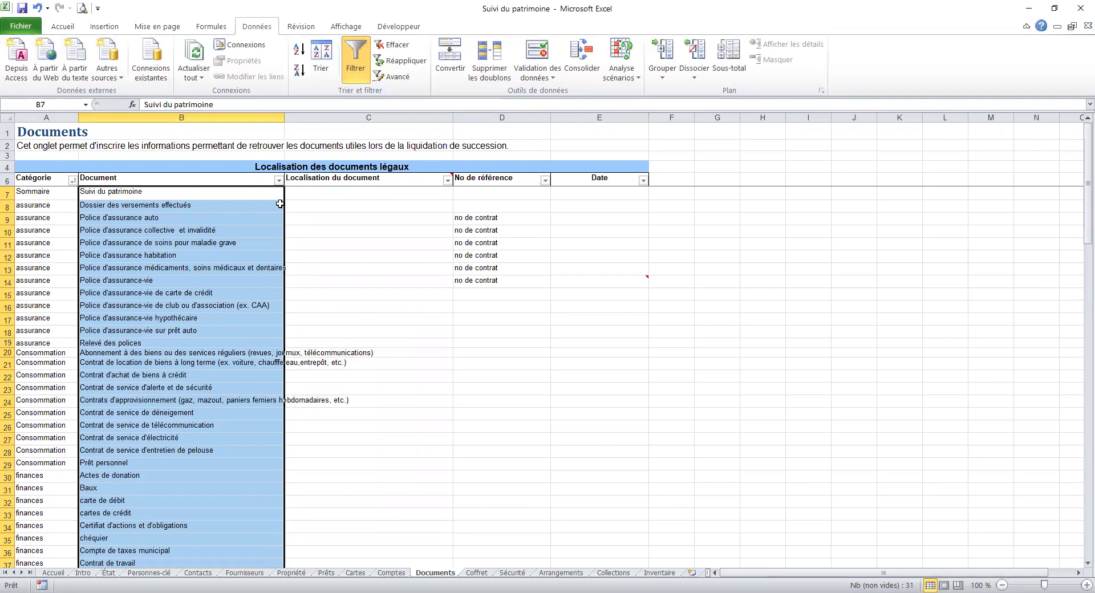
pyautogui.click(334, 193)
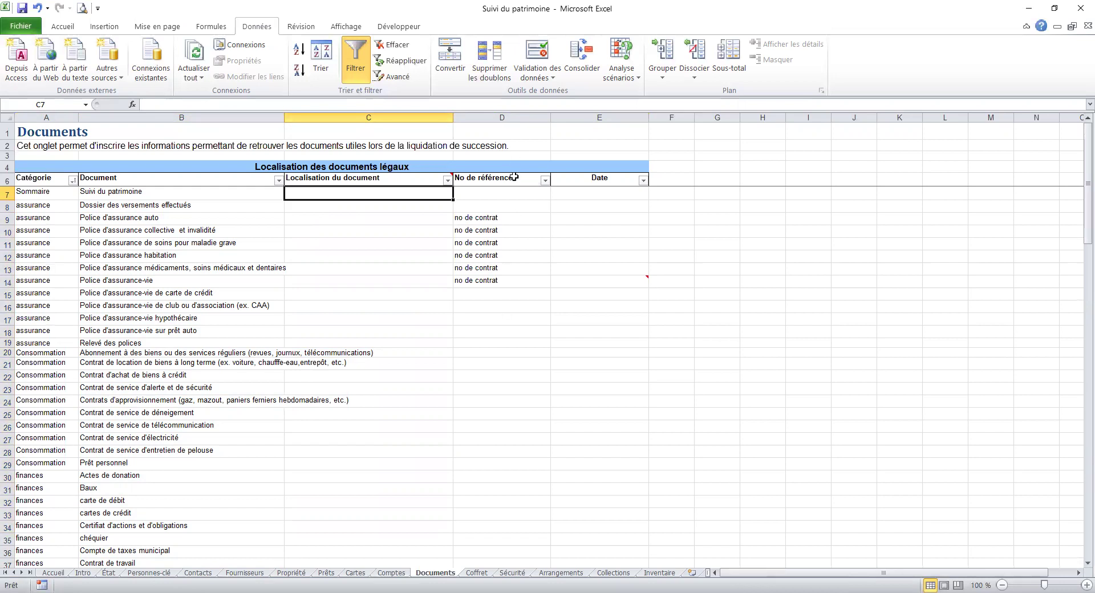
pyautogui.click(156, 206)
pyautogui.moveTo(158, 201); pyautogui.dragTo(263, 208)
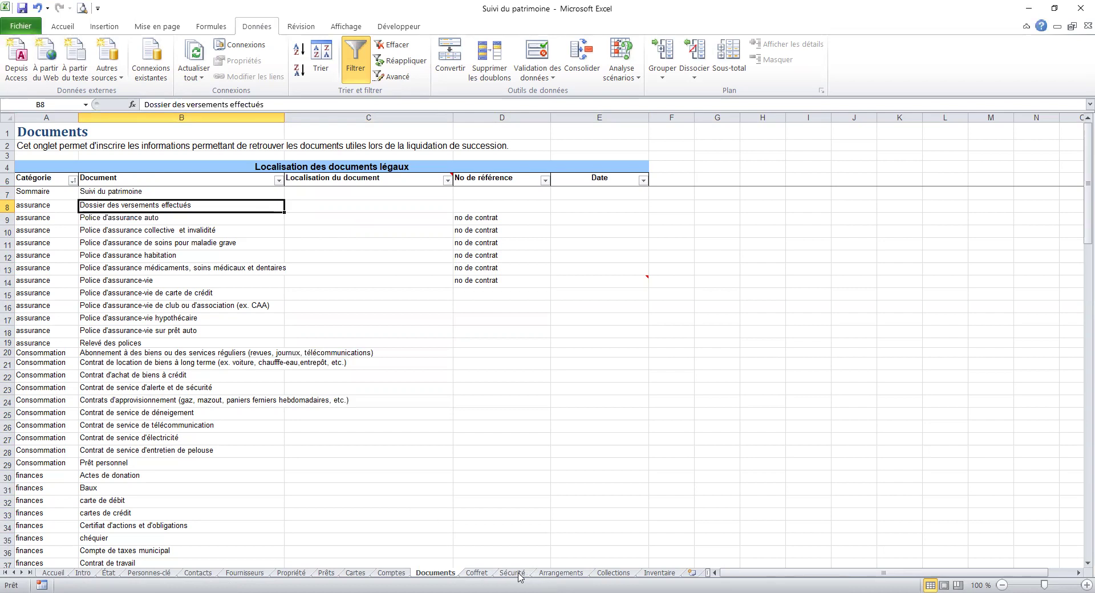
# Review the Collections sheet's categories, Localisation, Titre / item, acquisition date and price columns, and highlight the entry area B5:K12
pyautogui.click(613, 575)
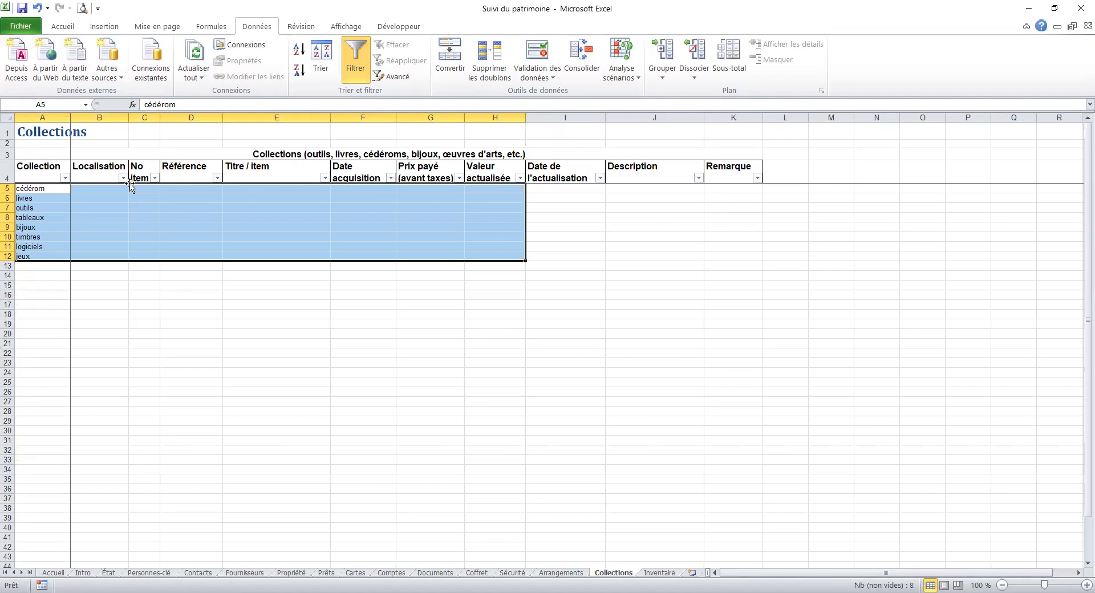
pyautogui.click(34, 174)
pyautogui.moveTo(33, 188); pyautogui.dragTo(34, 257)
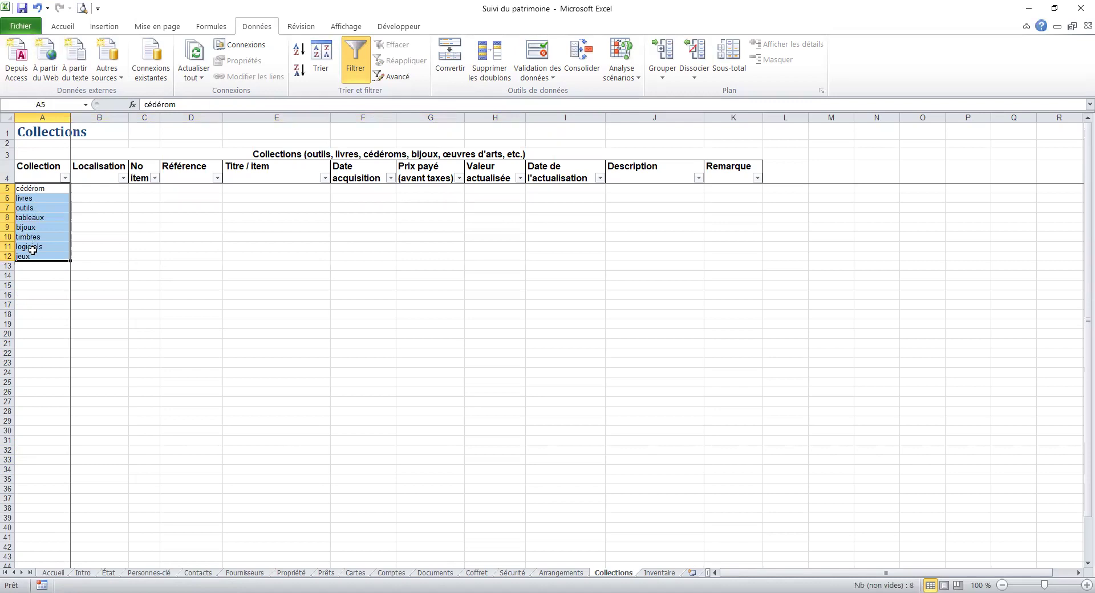
pyautogui.click(105, 168)
pyautogui.moveTo(101, 189); pyautogui.dragTo(105, 256)
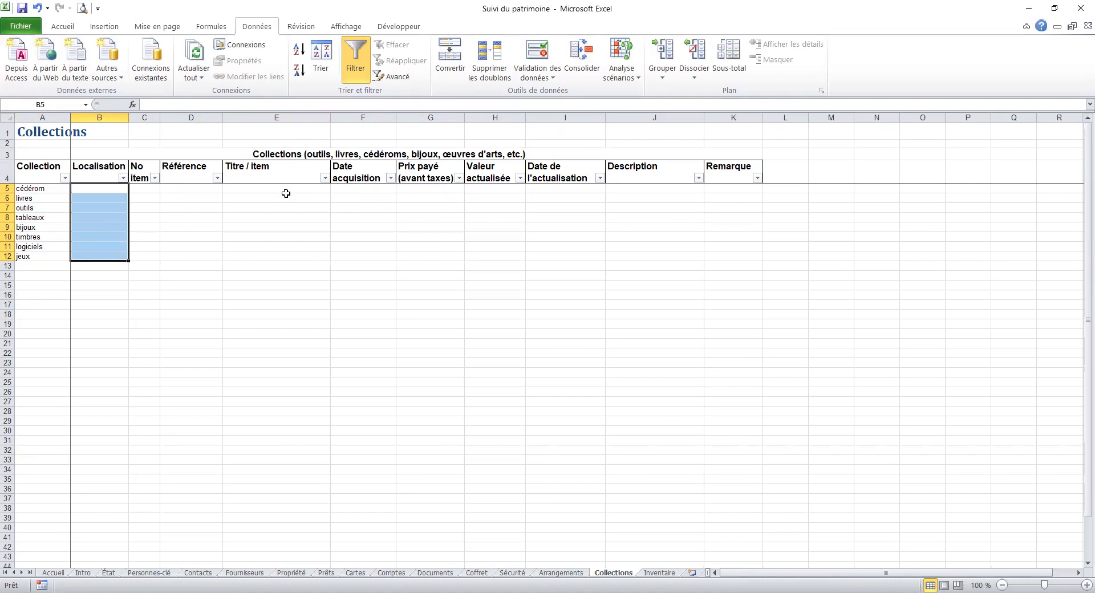
pyautogui.moveTo(286, 189); pyautogui.dragTo(282, 255)
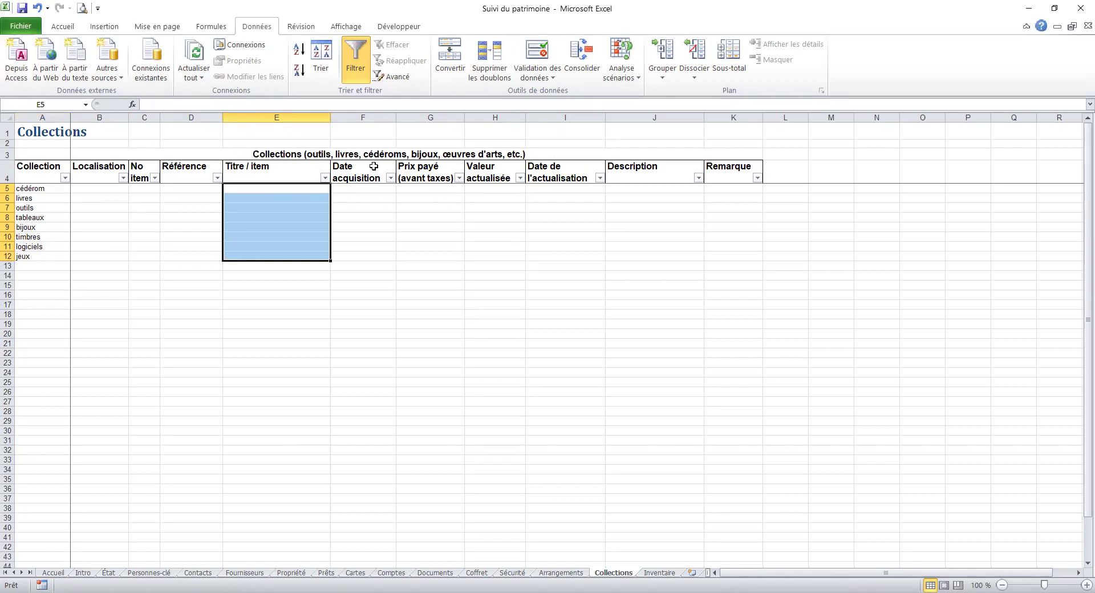
pyautogui.click(353, 176)
pyautogui.click(426, 173)
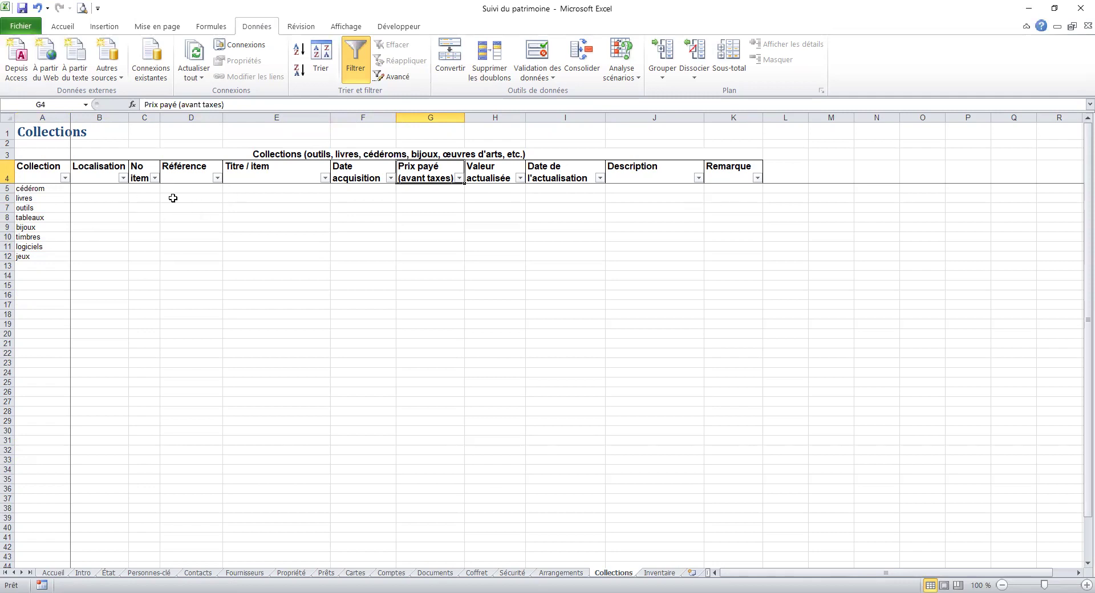
pyautogui.moveTo(123, 191); pyautogui.dragTo(706, 259)
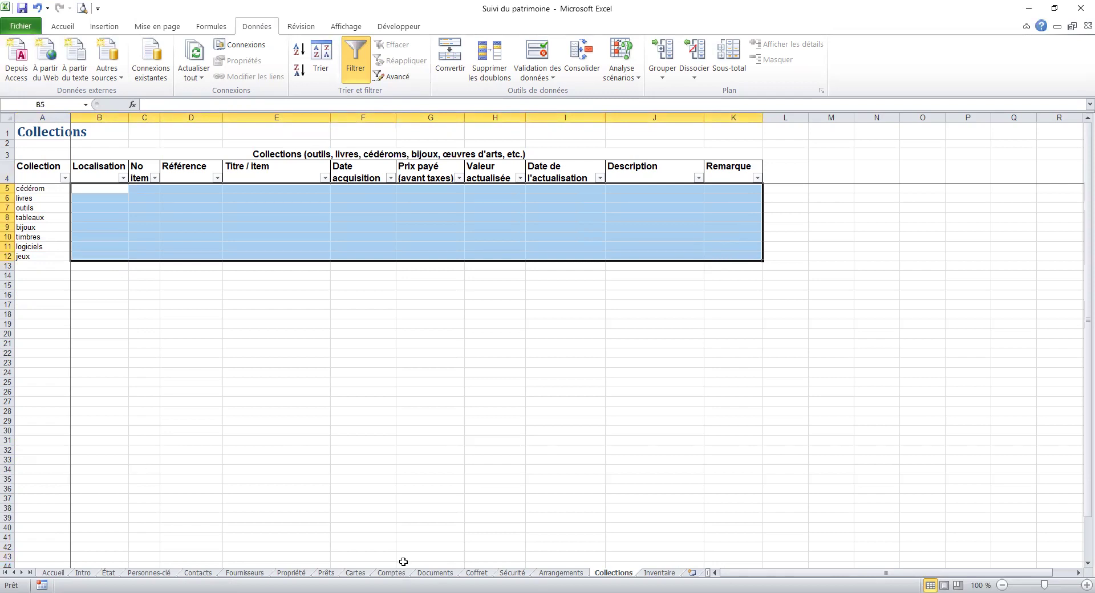
# Open the Inventaire sheet and examine its Inventaire des biens and Mode de disposition prévu sections and the comment on Détenteur
pyautogui.click(660, 572)
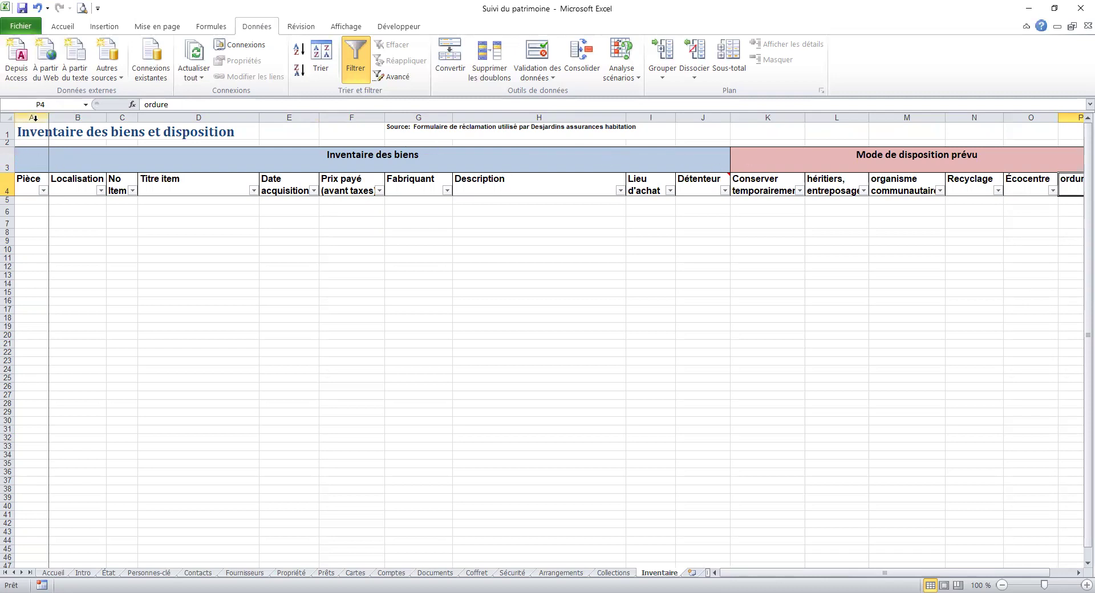
pyautogui.click(717, 160)
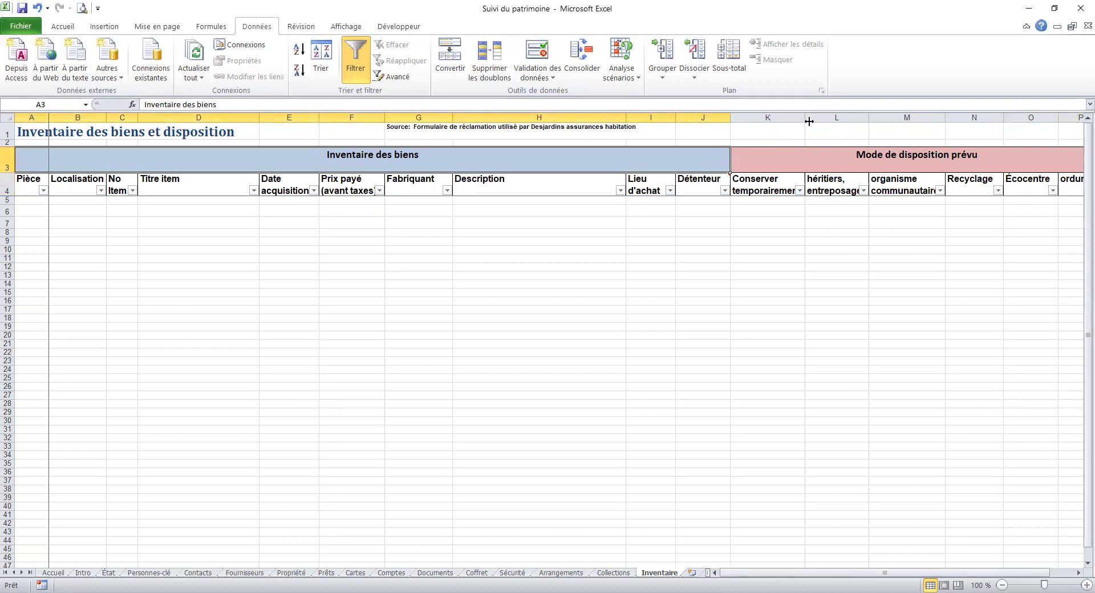
pyautogui.click(1007, 166)
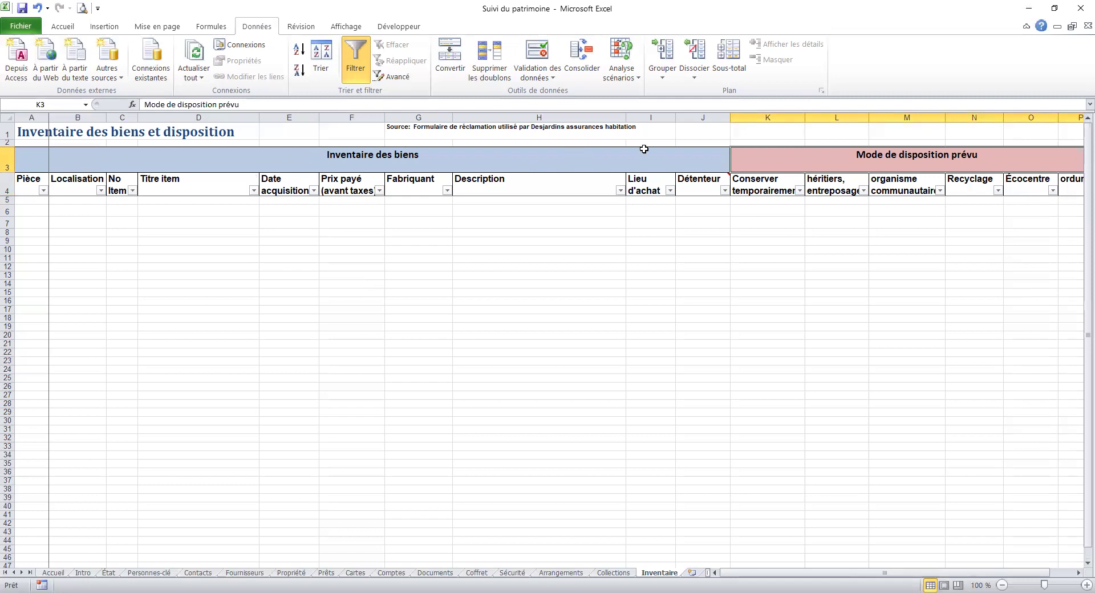
pyautogui.click(701, 161)
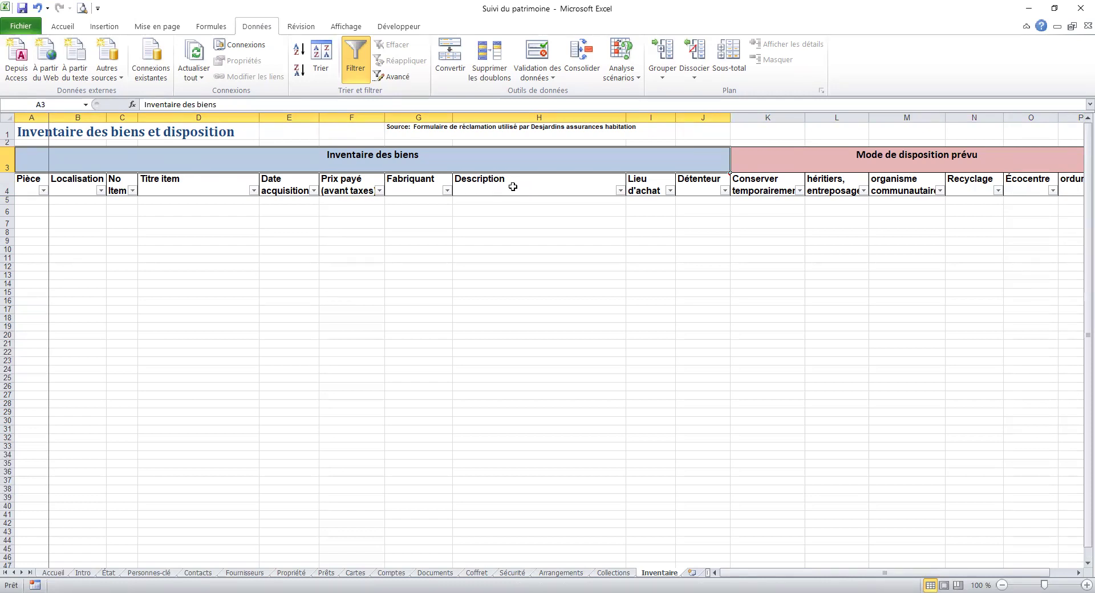
pyautogui.moveTo(707, 183)
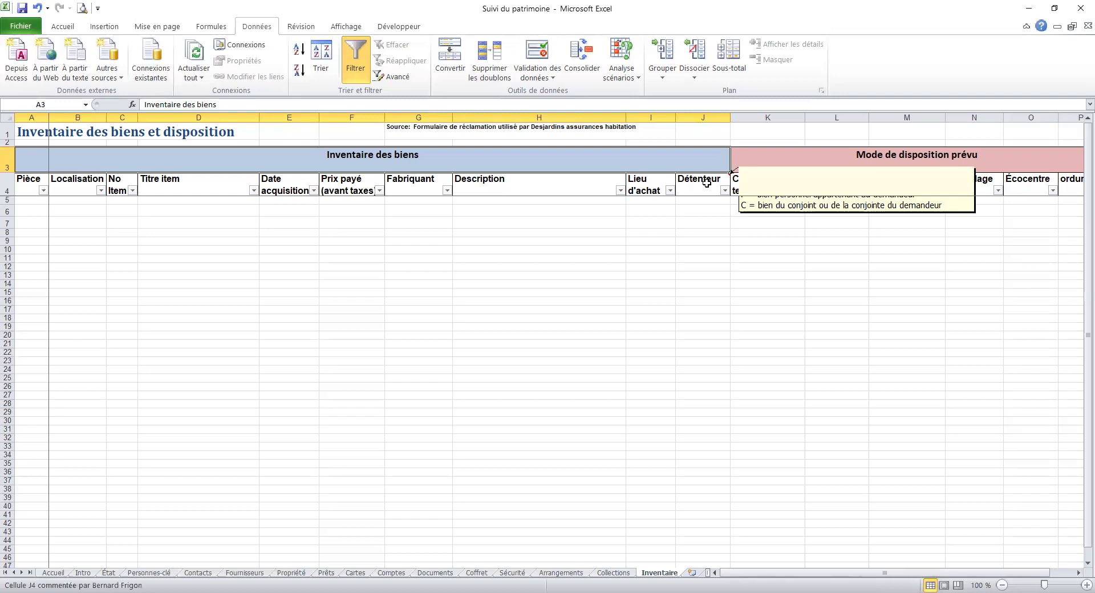
# Review the Détenteur column's comment on the Inventaire sheet and highlight its blank entry cells J5:J11
pyautogui.click(700, 187)
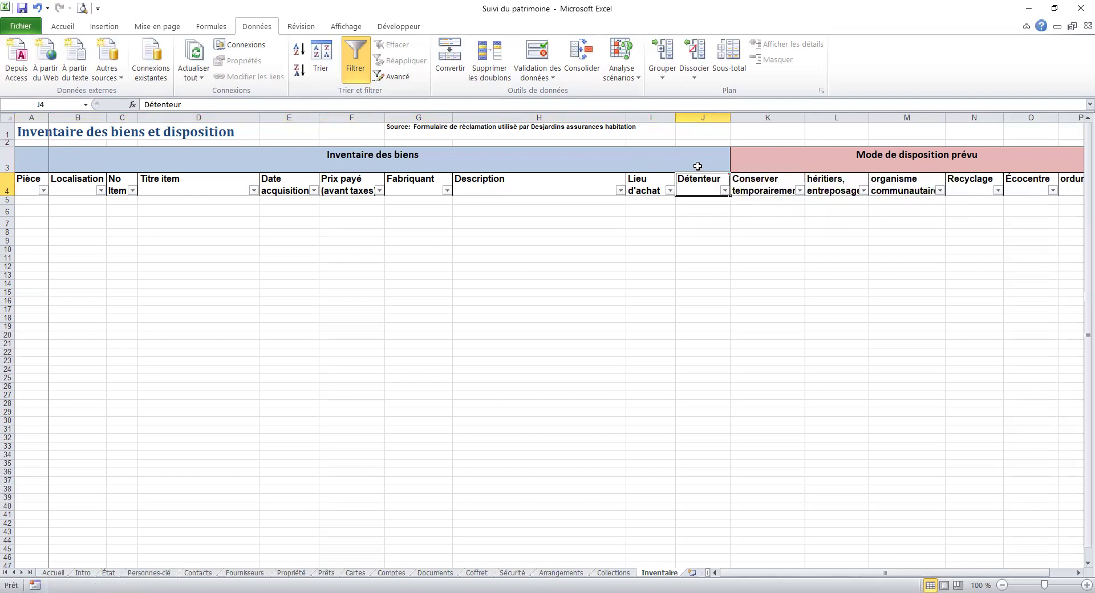
pyautogui.moveTo(695, 191)
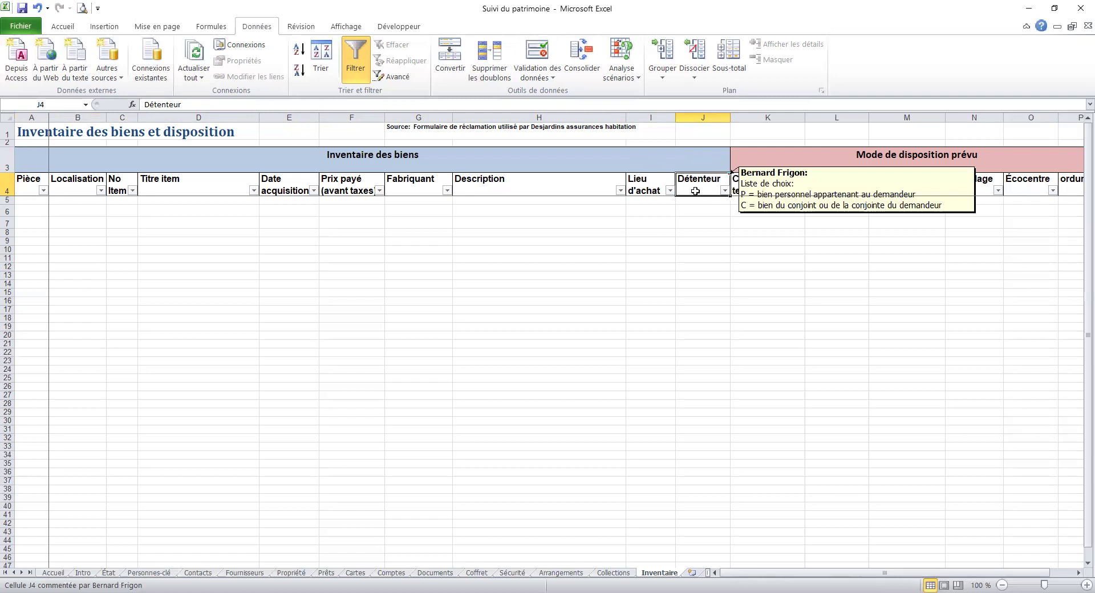
pyautogui.moveTo(696, 194); pyautogui.dragTo(699, 216)
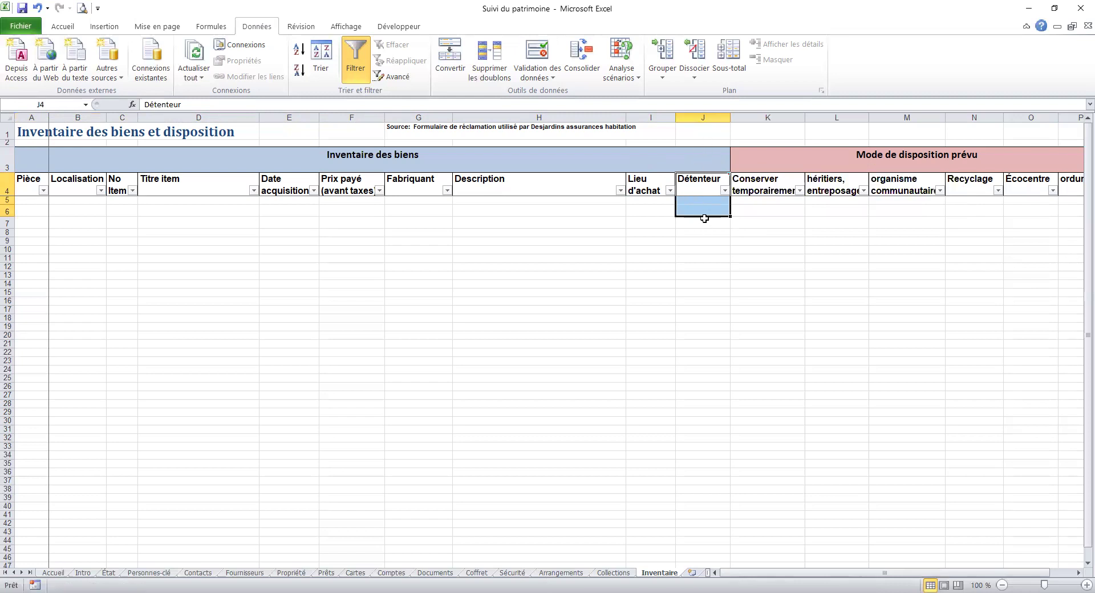
pyautogui.moveTo(706, 208); pyautogui.dragTo(709, 259)
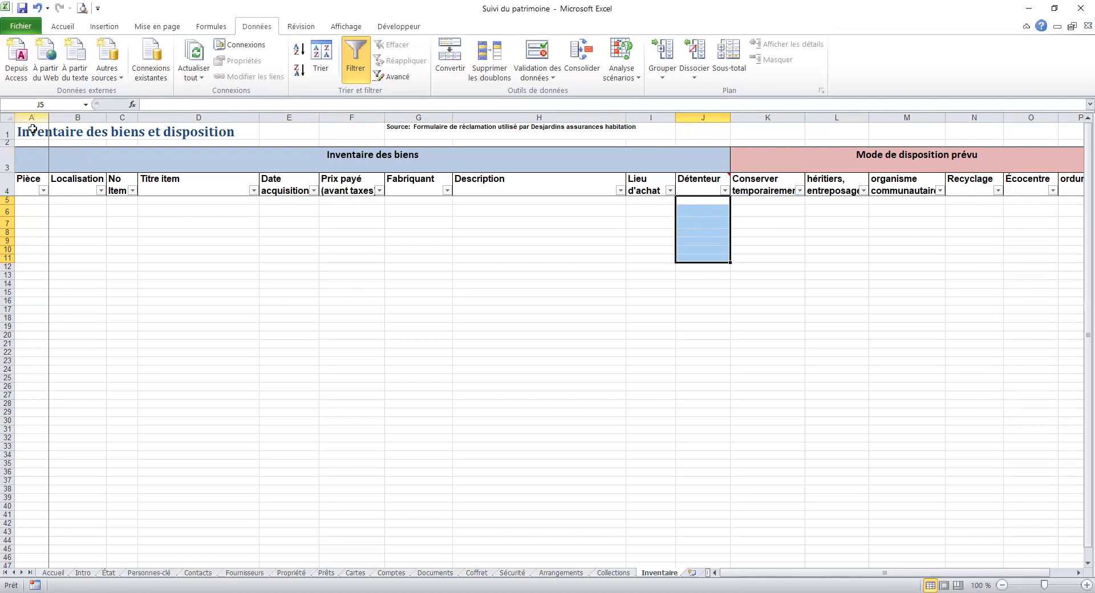
# Examine the Inventaire des biens section, pointing out the Pièce heading and the blank entry cells under Pièce, Localisation and Titre item
pyautogui.click(28, 182)
pyautogui.click(358, 153)
pyautogui.click(199, 225)
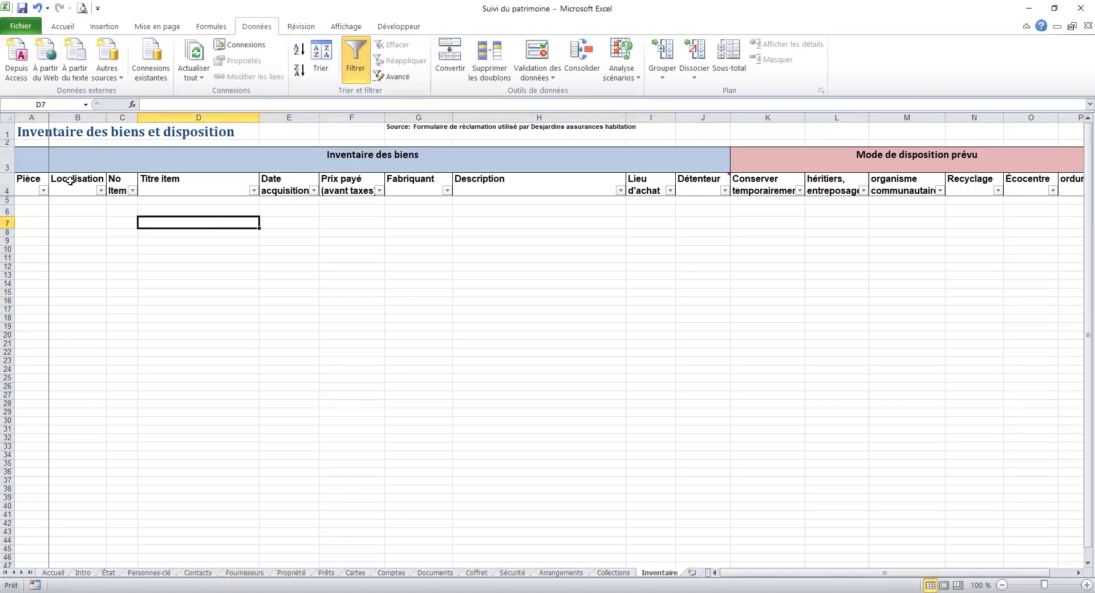
pyautogui.click(39, 185)
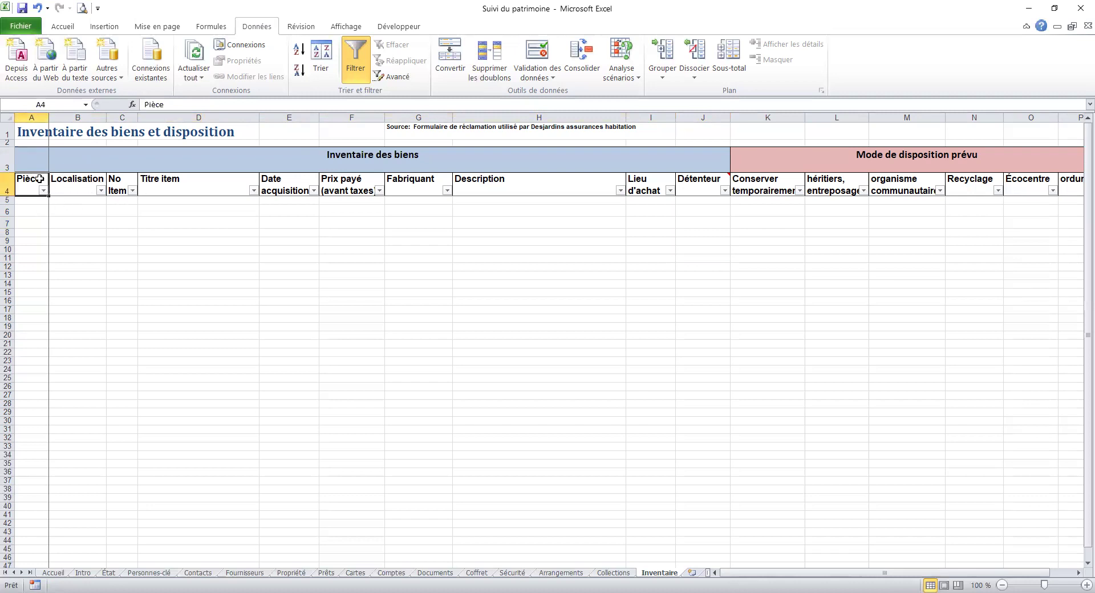
pyautogui.click(31, 218)
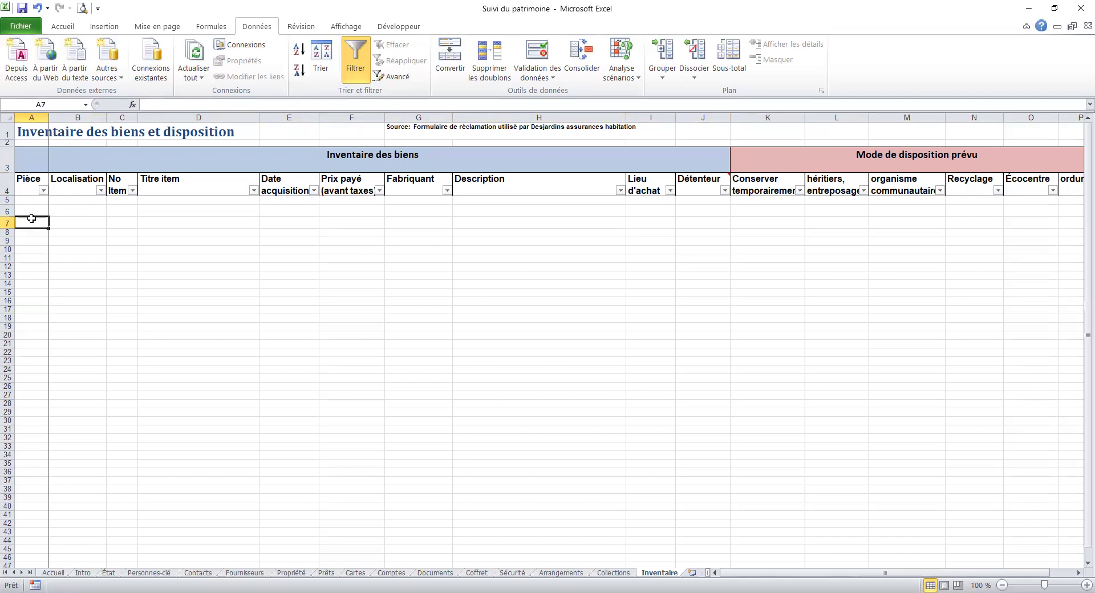
pyautogui.click(81, 221)
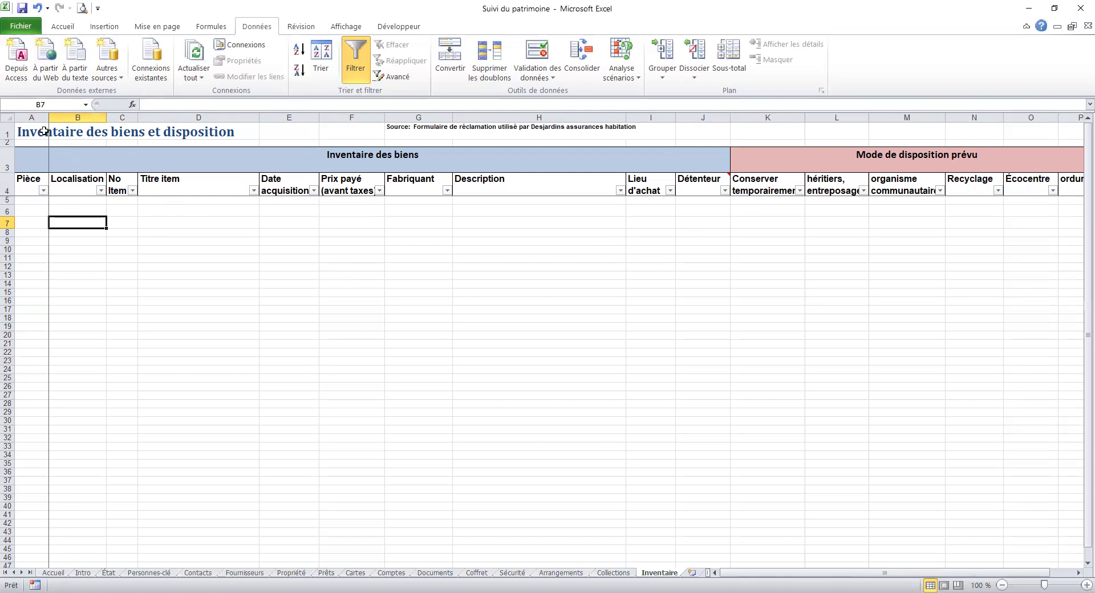
pyautogui.click(35, 199)
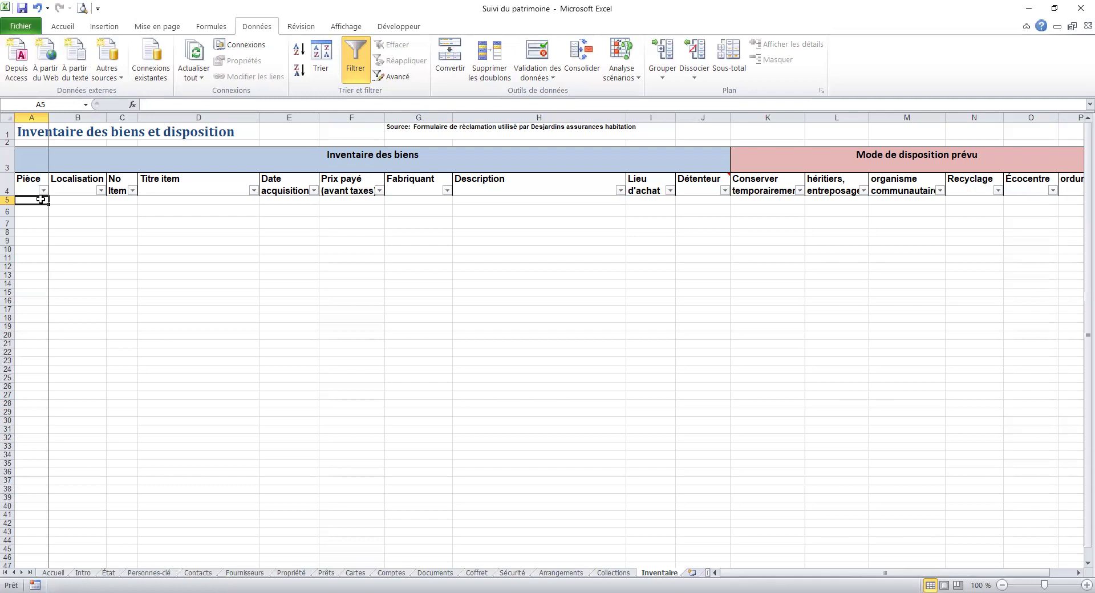
# Review each Mode de disposition prévu heading from Conserver temporairement to ordure, and highlight the headings together and the blank cells K7:L18
pyautogui.click(773, 156)
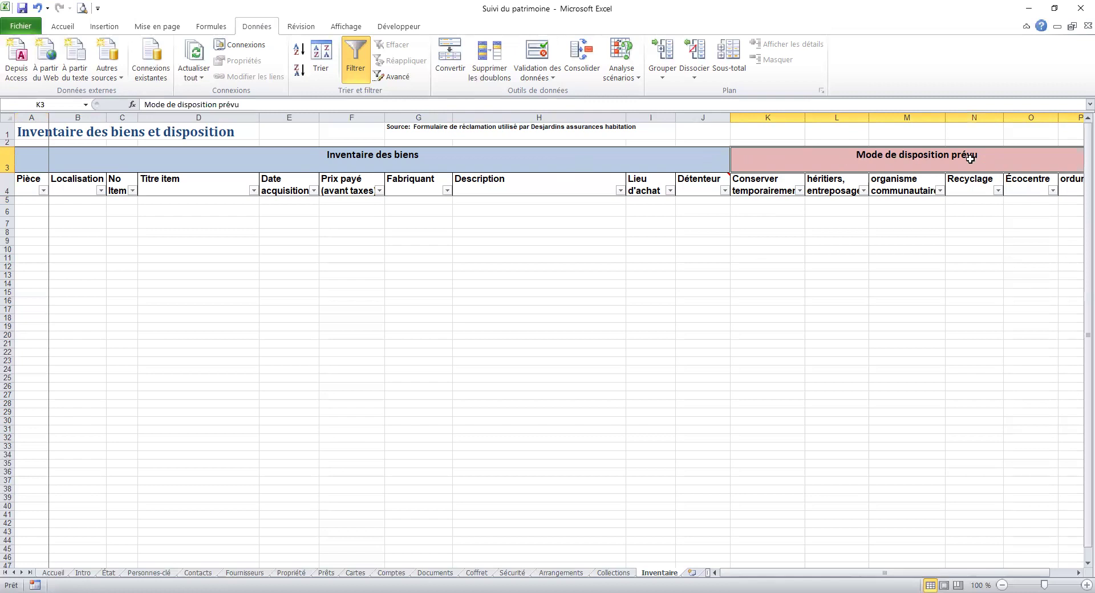
pyautogui.click(771, 190)
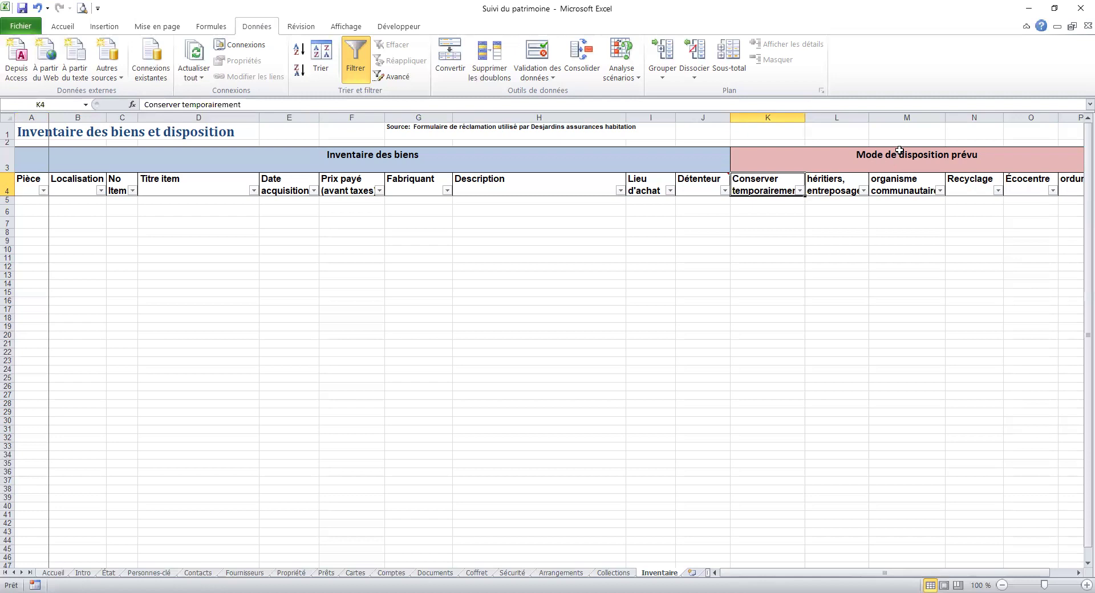
pyautogui.click(831, 184)
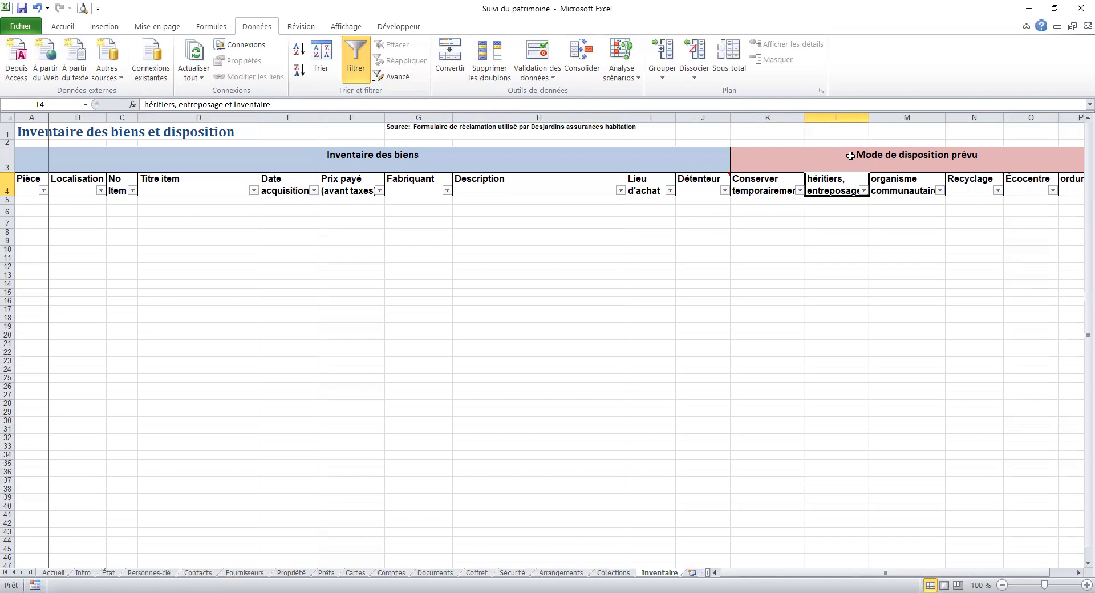
pyautogui.click(895, 187)
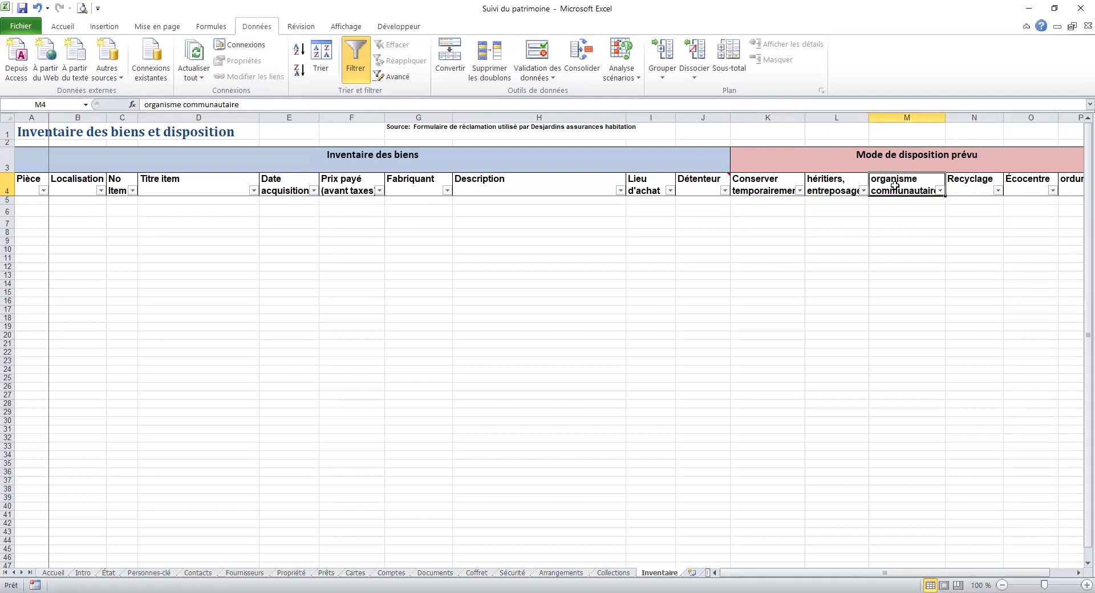
pyautogui.click(973, 189)
pyautogui.click(1038, 183)
pyautogui.click(1077, 181)
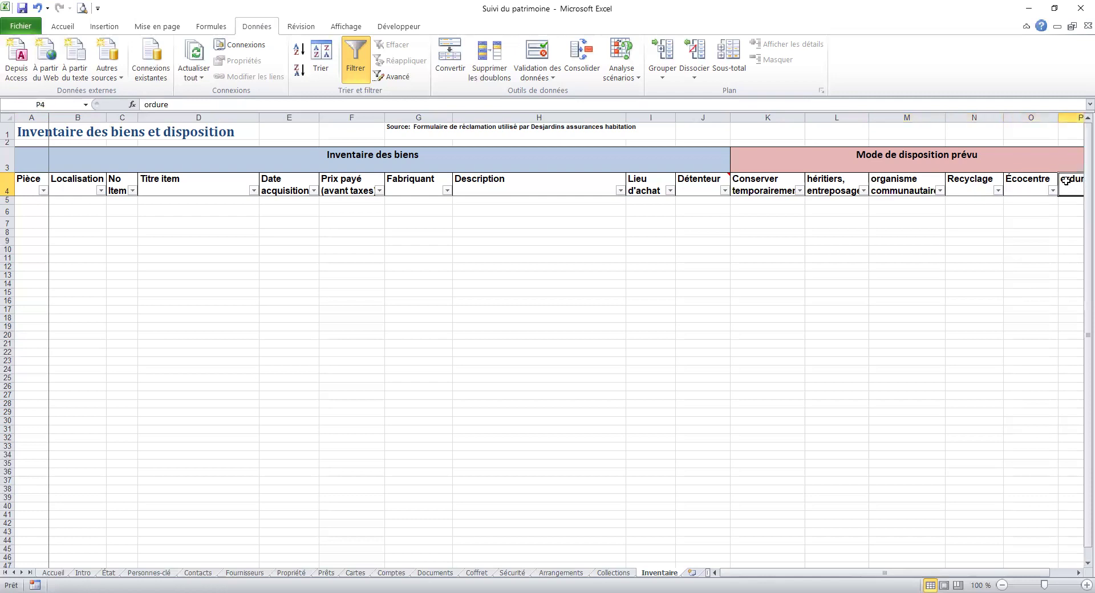
pyautogui.moveTo(776, 187); pyautogui.dragTo(1064, 185)
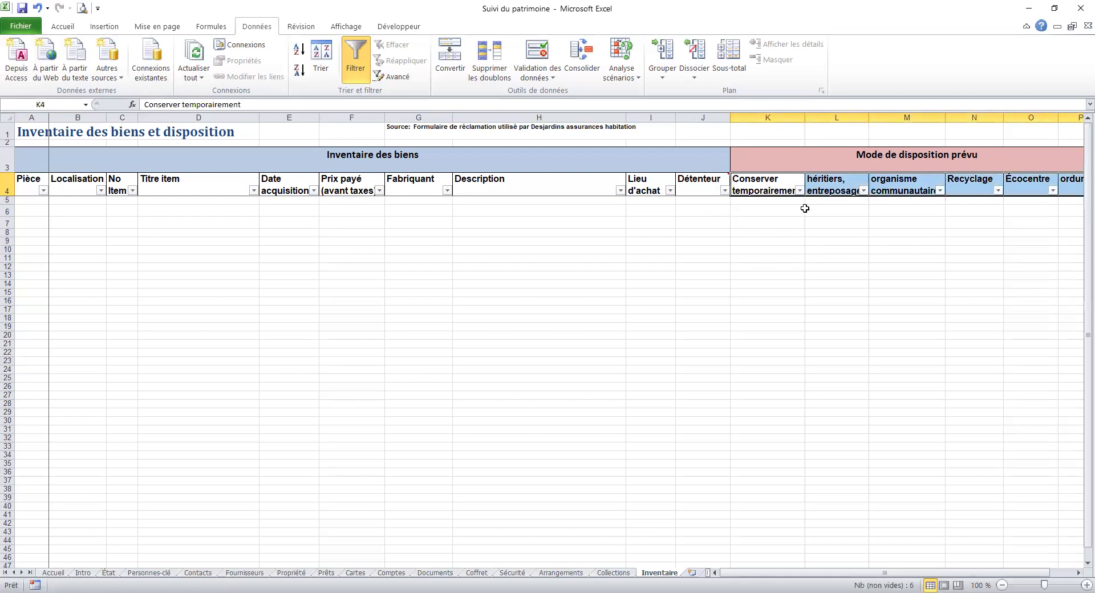
pyautogui.moveTo(787, 220); pyautogui.dragTo(816, 322)
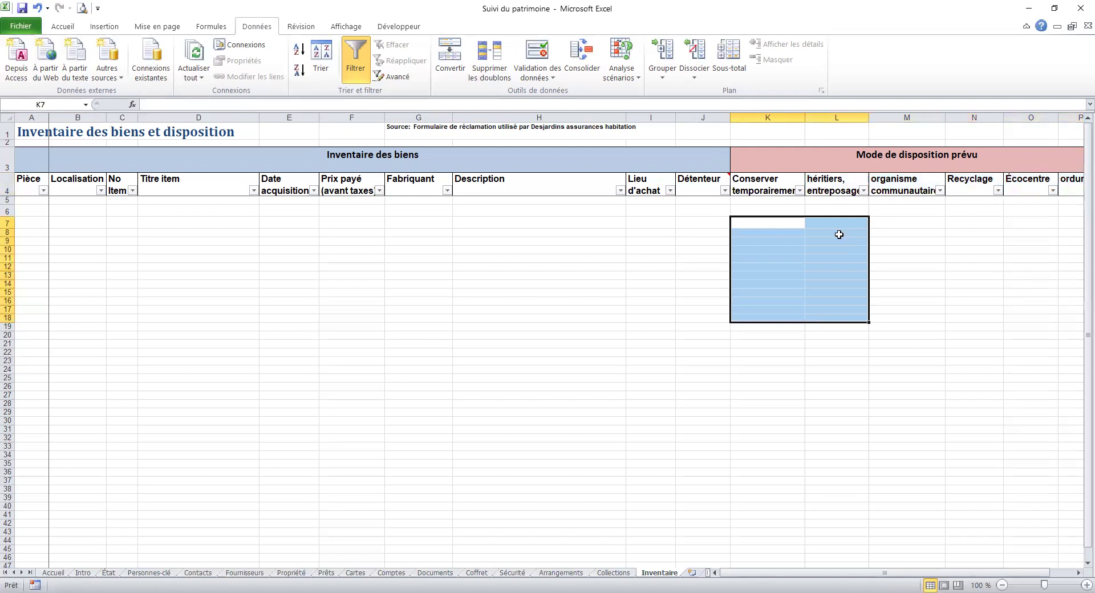